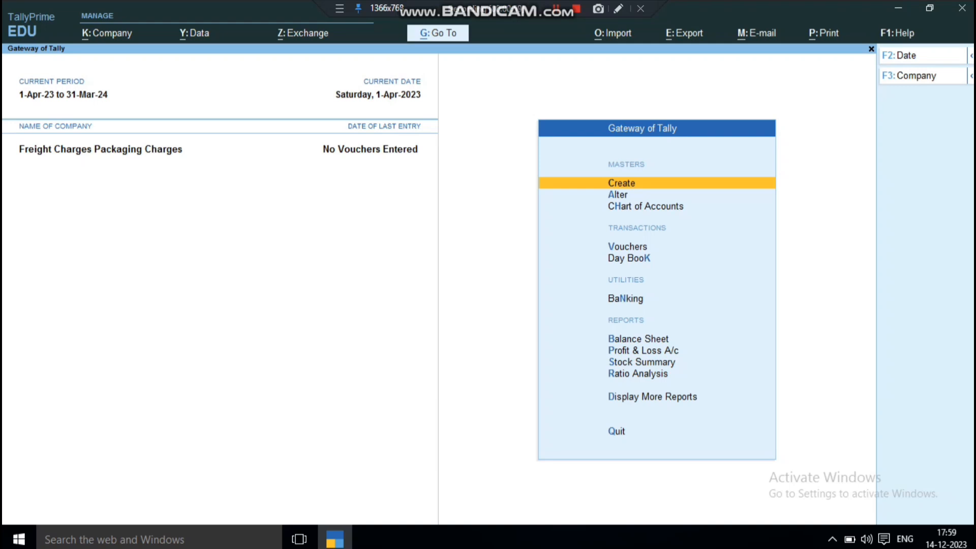
key(Down)
key(Down)
key(Down)
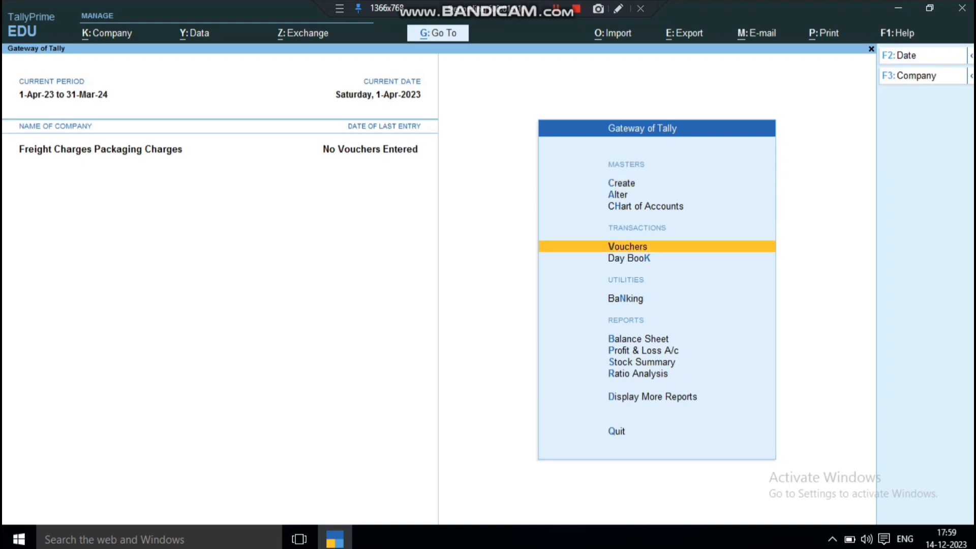
key(Return)
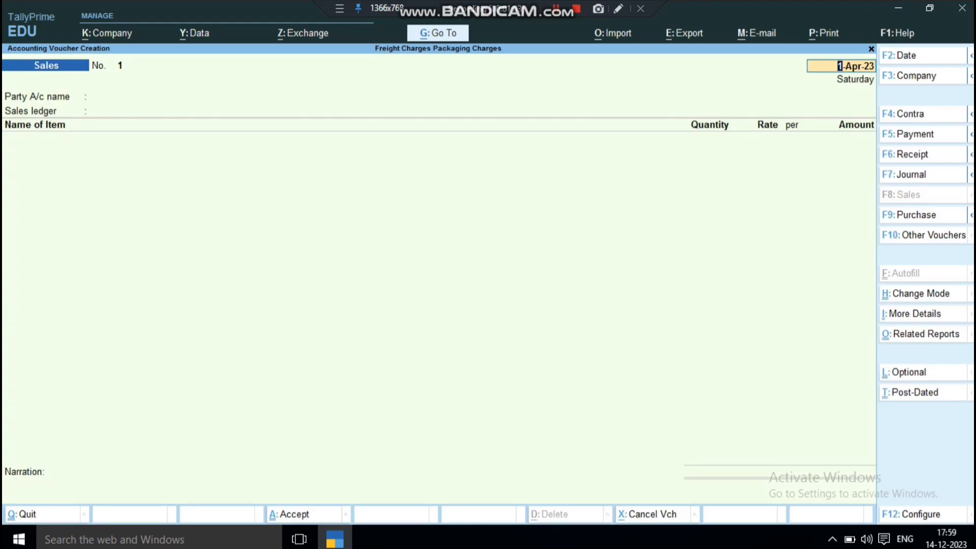
key(F6)
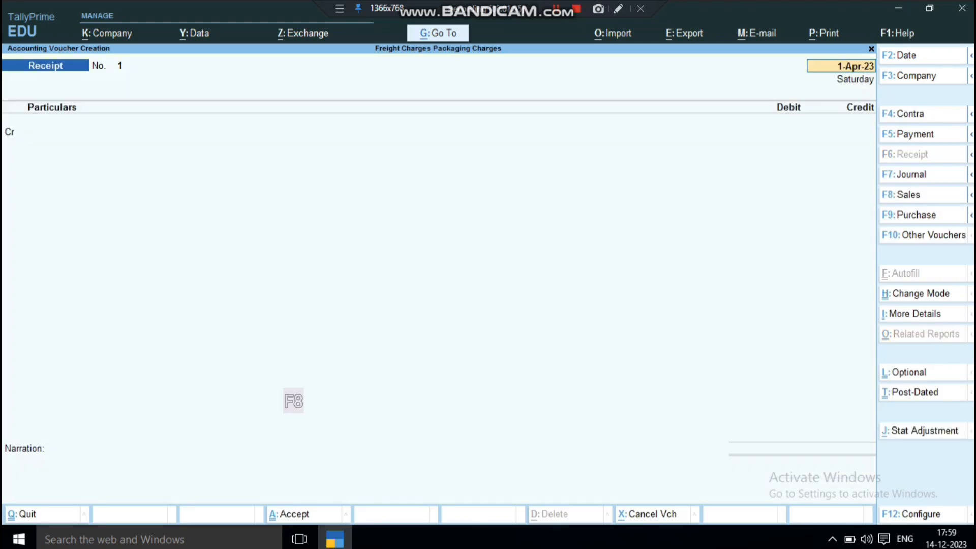
key(F8)
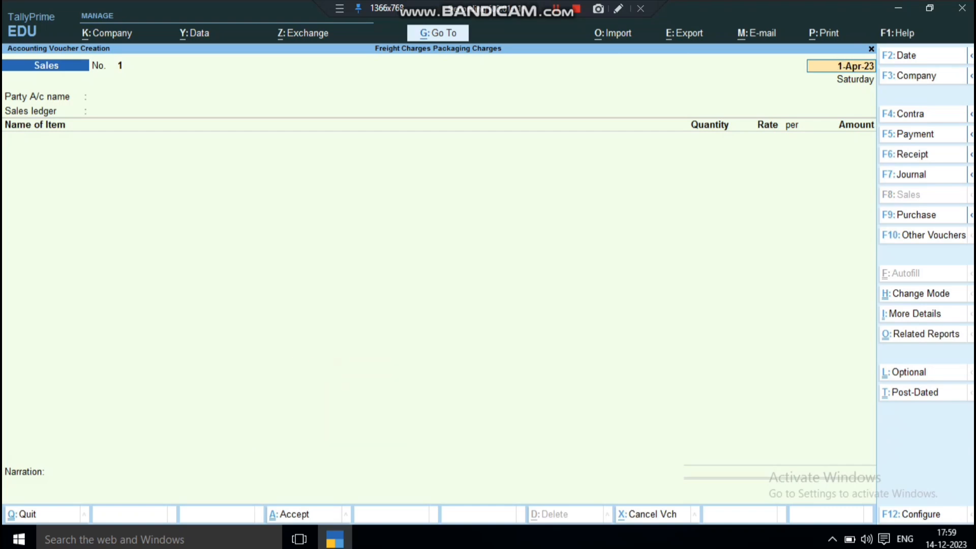
key(BackSpace)
key(Escape)
key(y)
Open the existing Freight Charges ledger for alteration
key(Up)
key(Up)
key(Return)
key(Down)
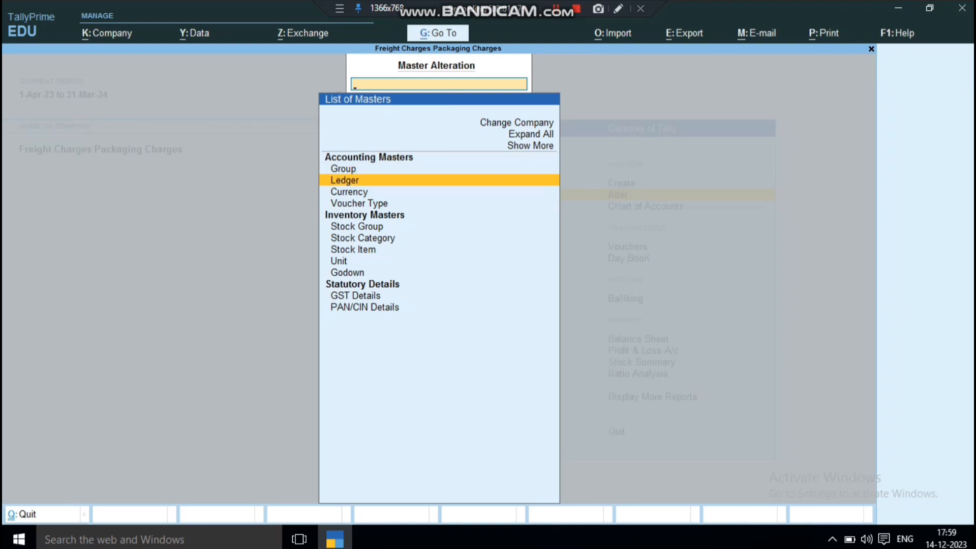
key(Return)
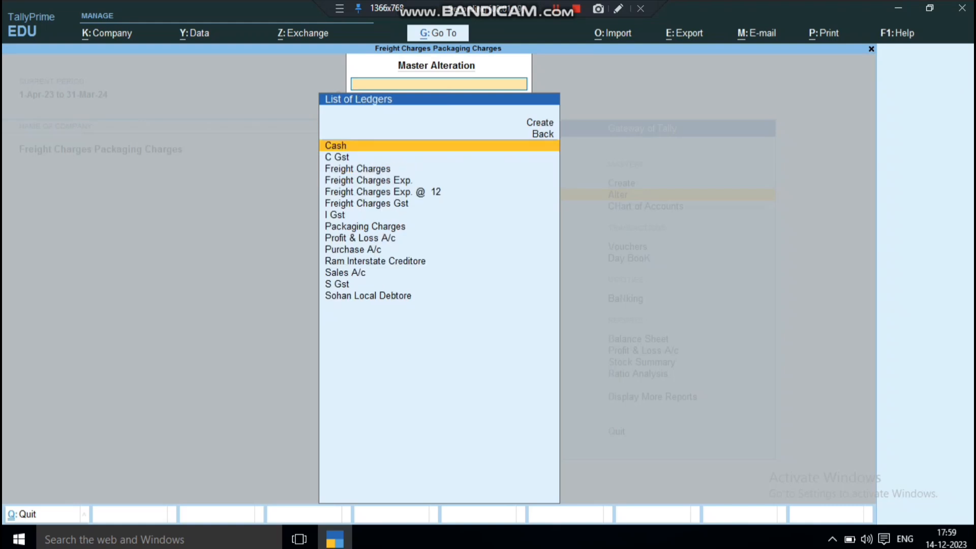
key(Down)
key(Down)
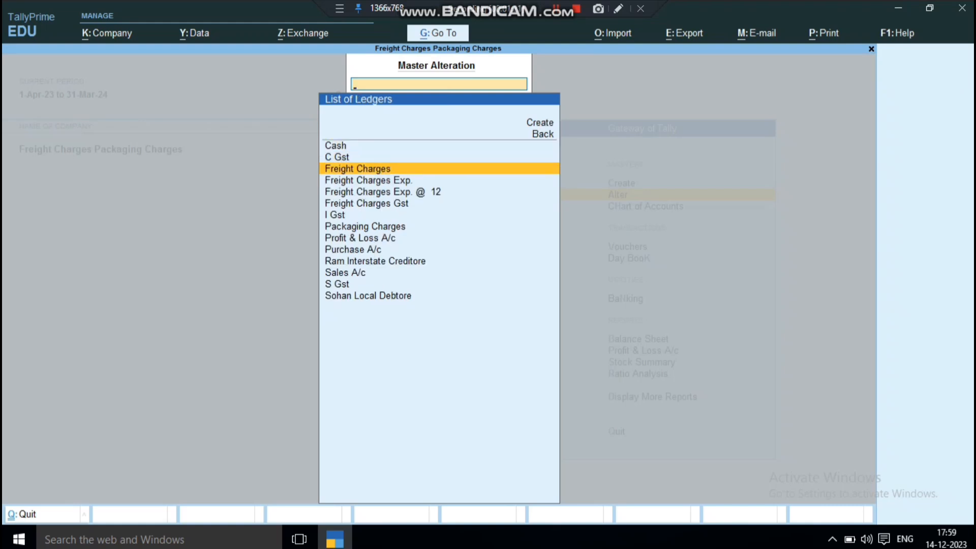
key(Return)
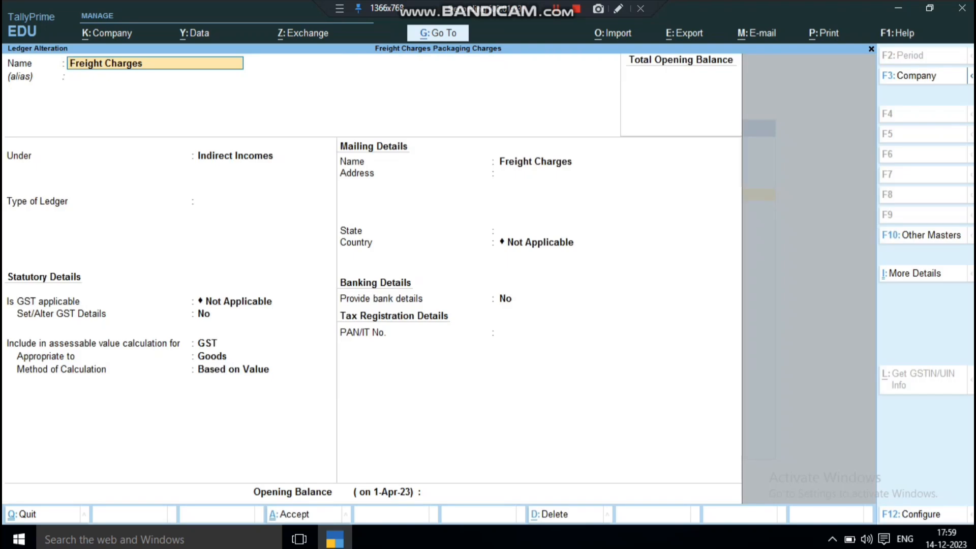
Keep the Freight Charges ledger under Indirect Incomes, with type of ledger and GST applicability both Not Applicable
key(Return)
key(Return)
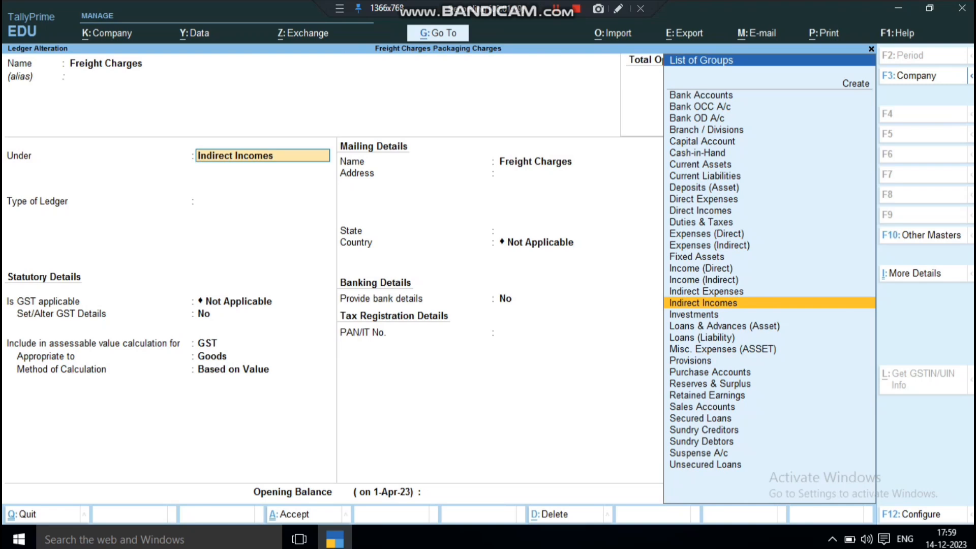
key(Return)
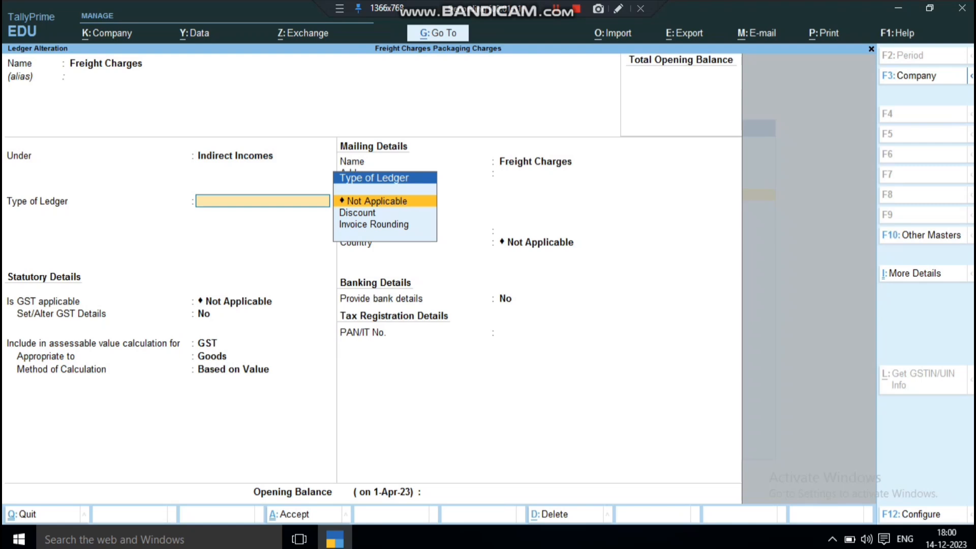
key(Return)
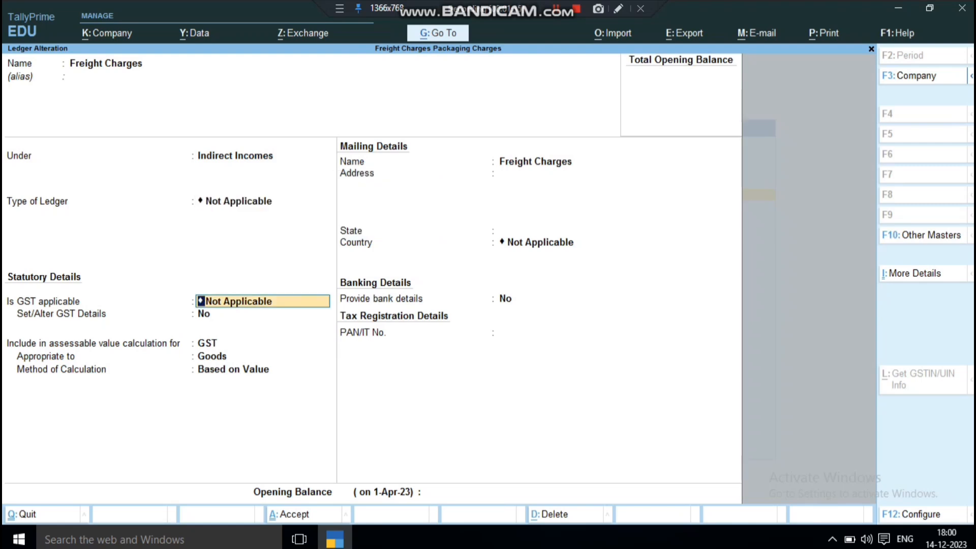
key(Return)
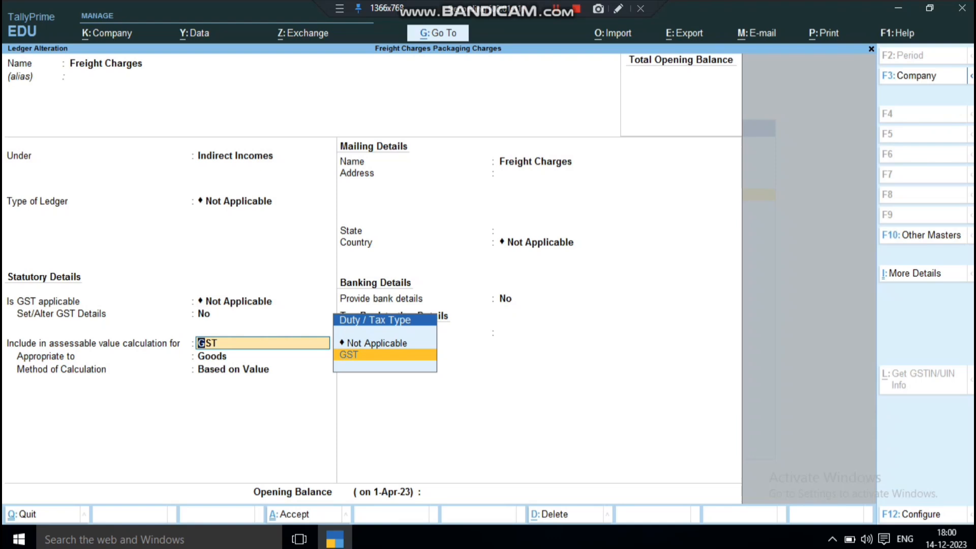
Include Freight Charges in the GST assessable value, appropriated to Goods and calculated Based on Value, and save the ledger
key(Return)
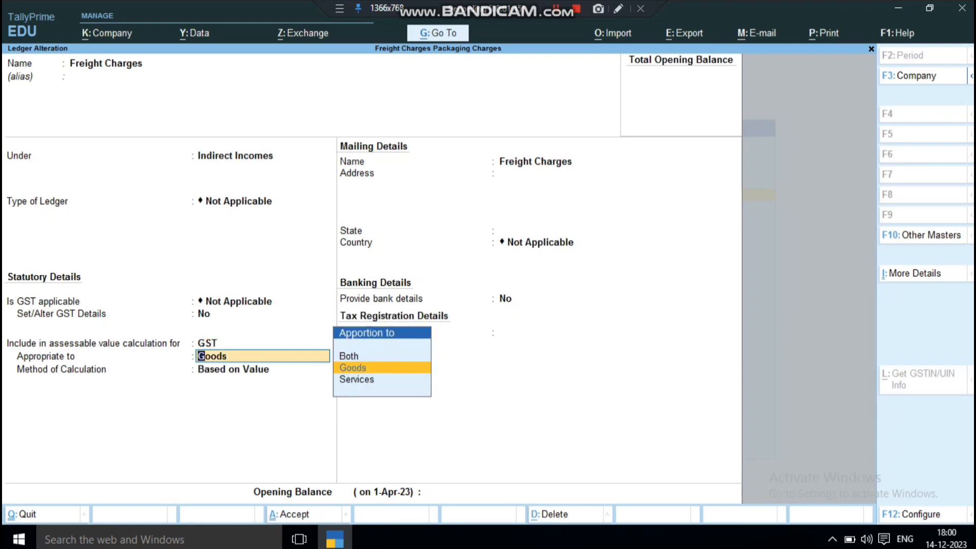
key(Return)
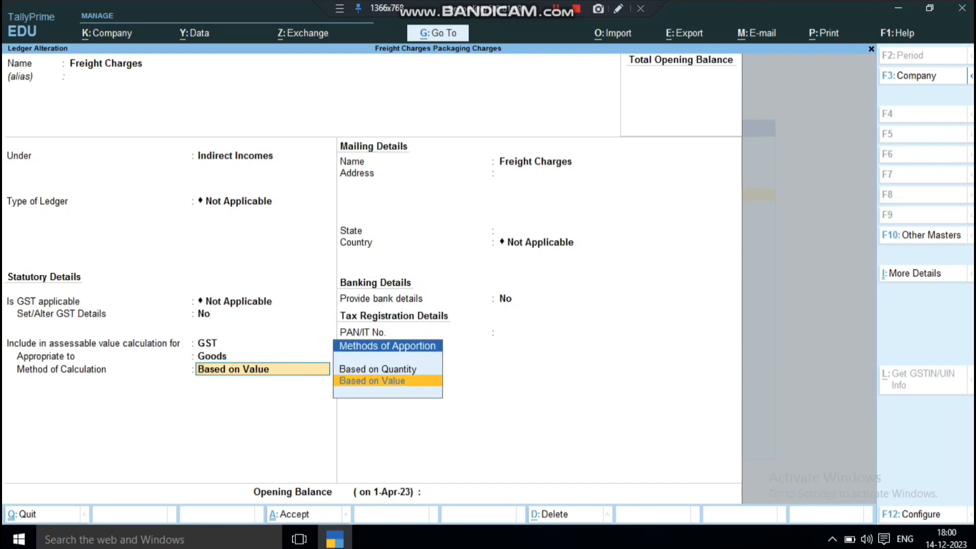
key(Up)
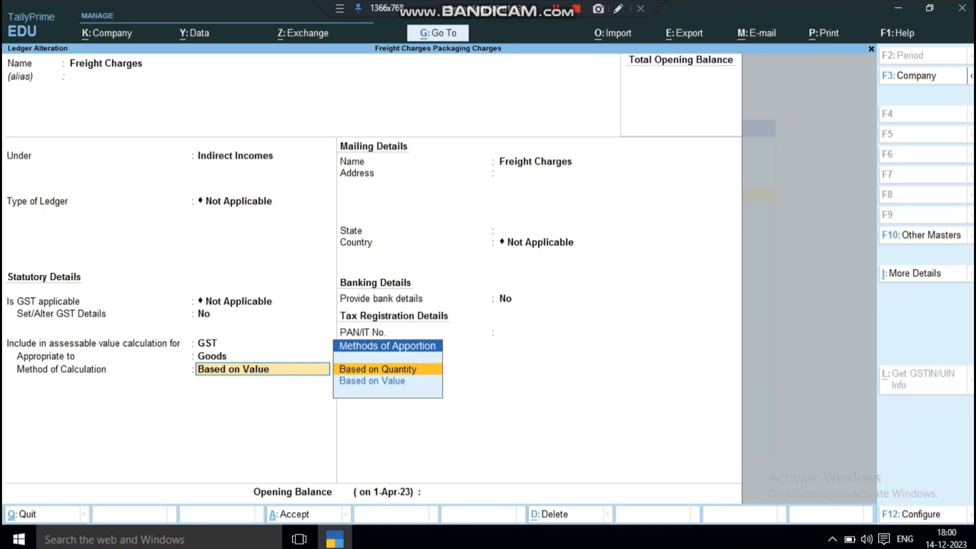
key(Down)
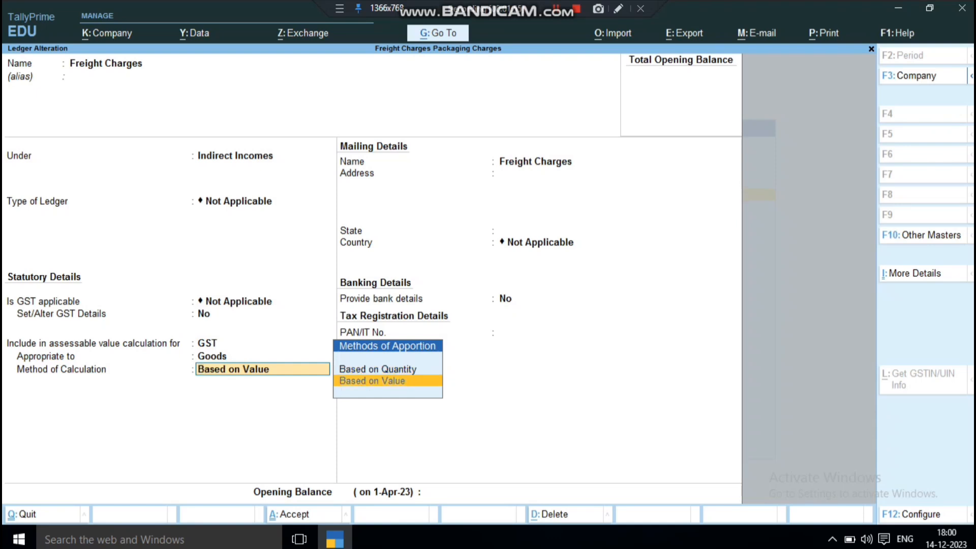
key(Return)
key(Return)
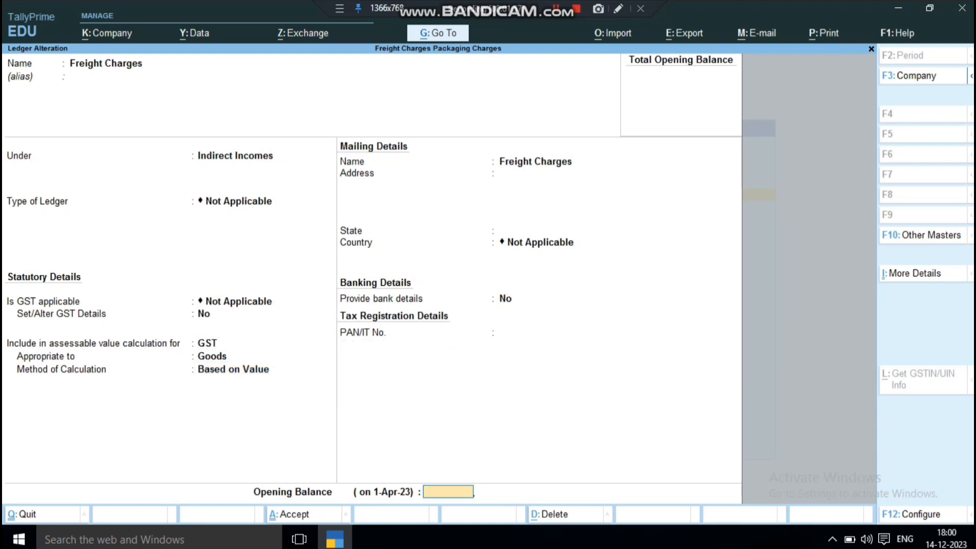
key(Return)
key(Return)
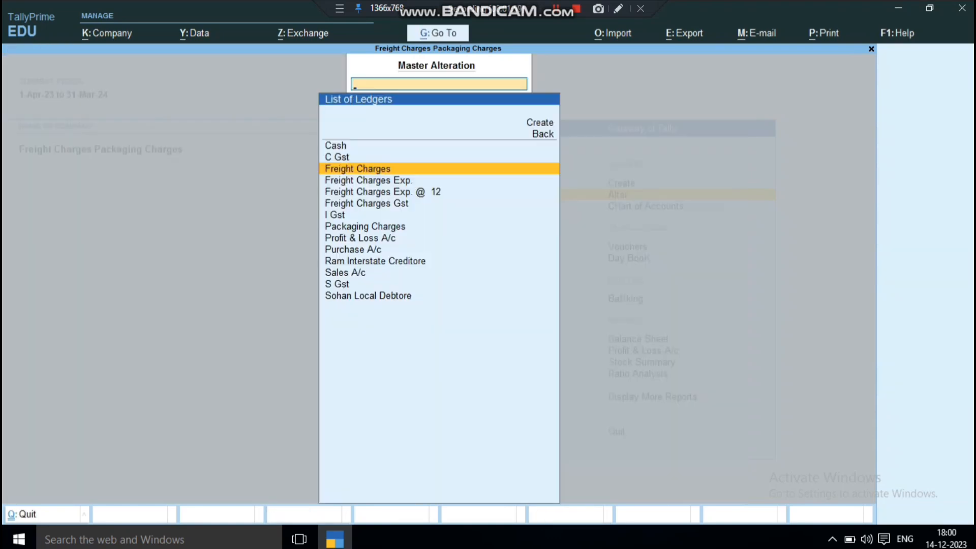
Open the Packaging Charges ledger for alteration, keeping it under Indirect Incomes with type of ledger Not Applicable
key(Down)
key(Down)
key(Down)
key(Down)
key(Down)
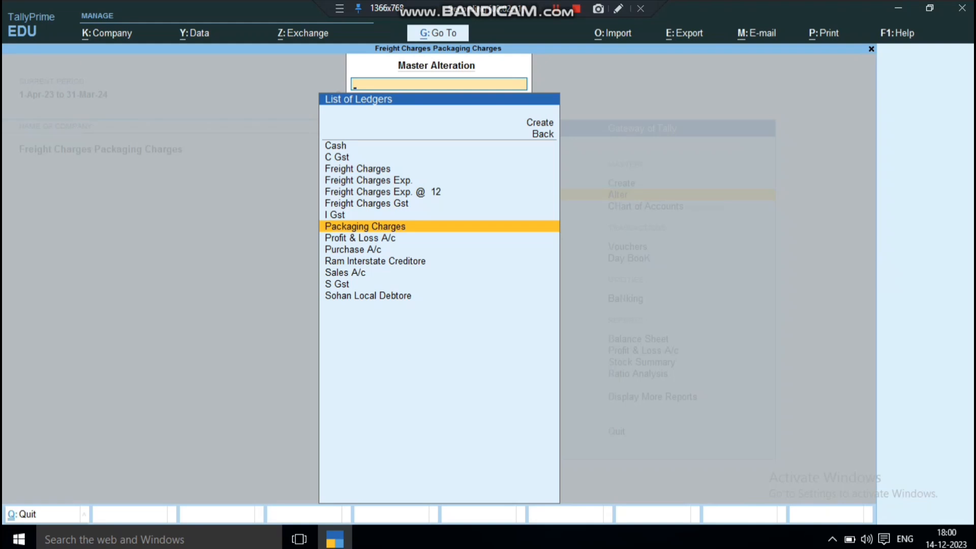
key(Return)
key(Return)
key(Return)
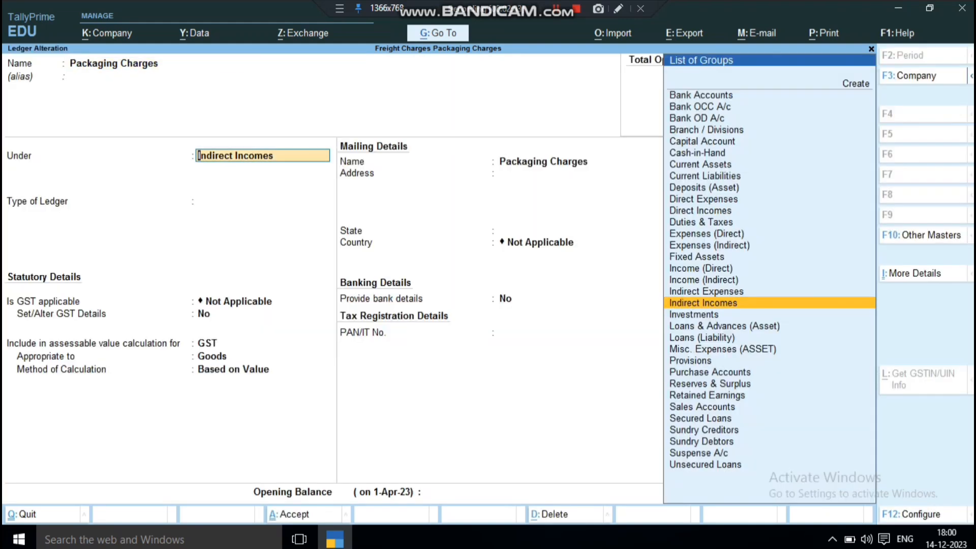
key(Return)
key(Return)
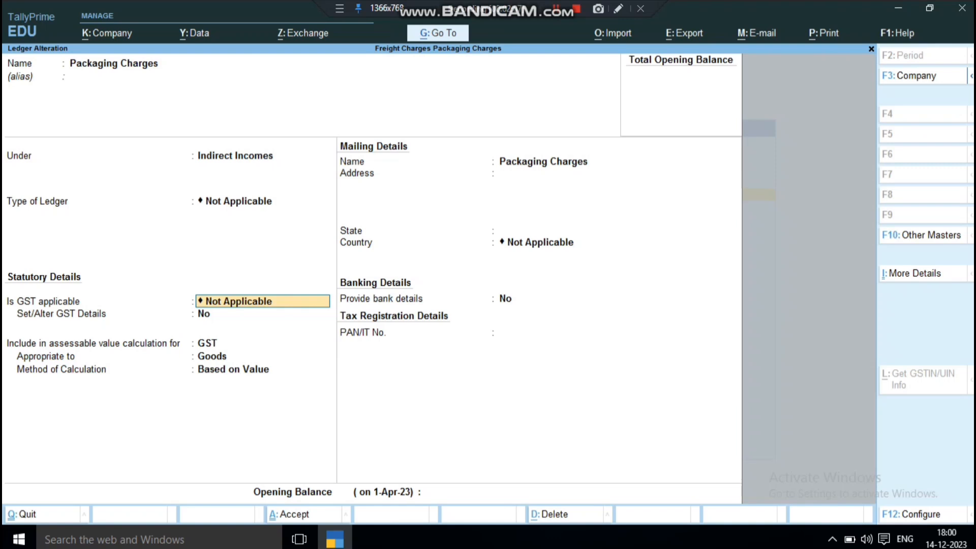
Keep Packaging Charges GST Not Applicable but included in GST assessable value for Goods, Based on Value, and save the ledger
key(Return)
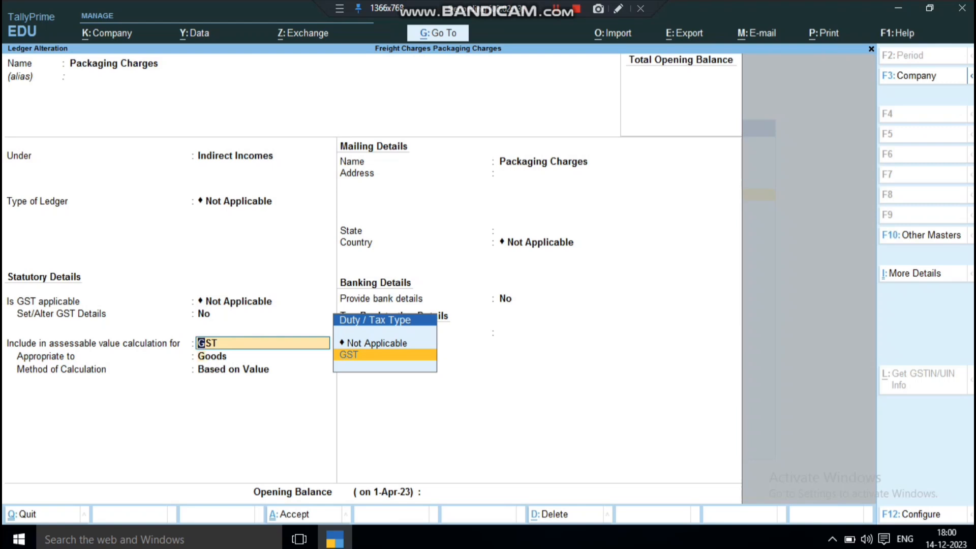
key(Return)
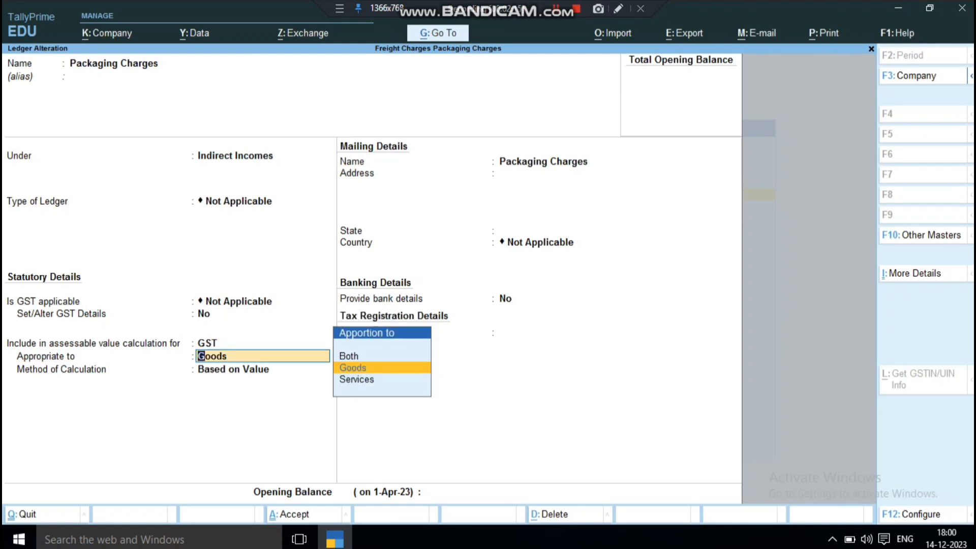
key(Return)
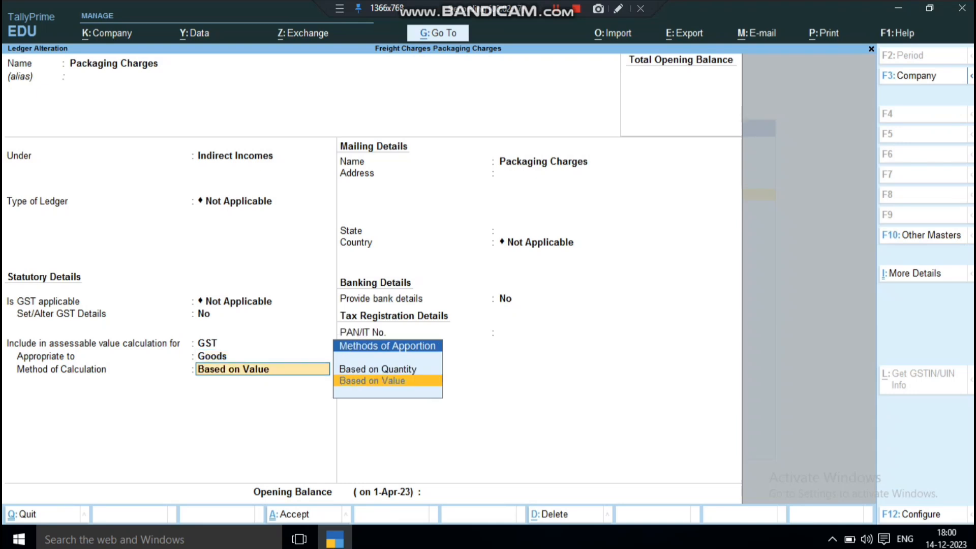
key(Return)
key(Return)
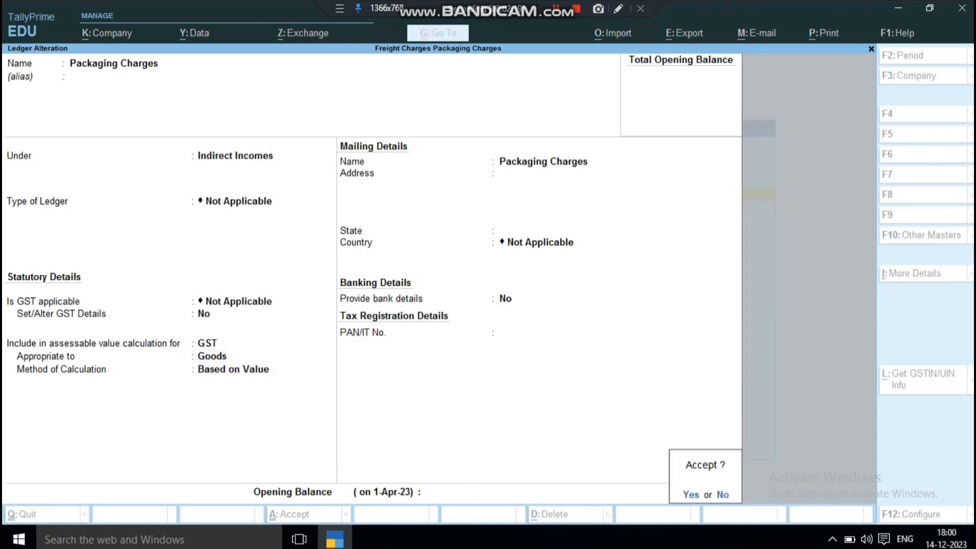
key(Return)
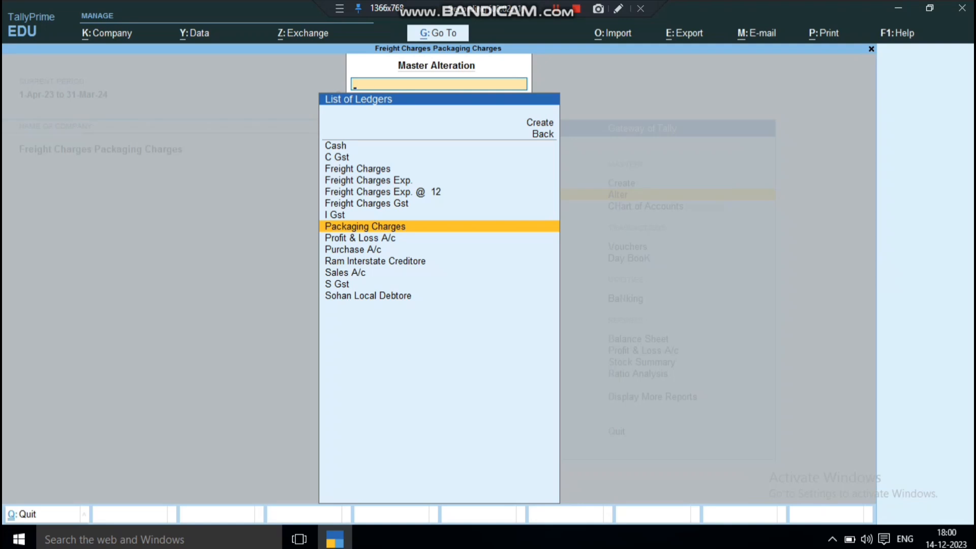
Examine the list of ledgers available for alteration, including the freight, GST, purchase, sales and party ledgers
key(Up)
key(Up)
key(Up)
key(Up)
key(Down)
key(Down)
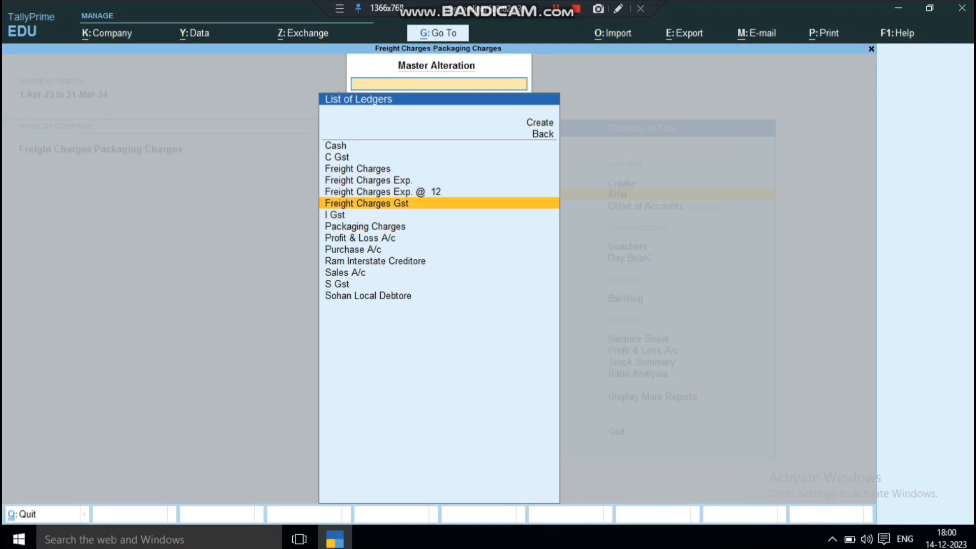
key(Down)
key(Down)
key(Down)
key(Down)
key(Down)
key(Down)
key(Down)
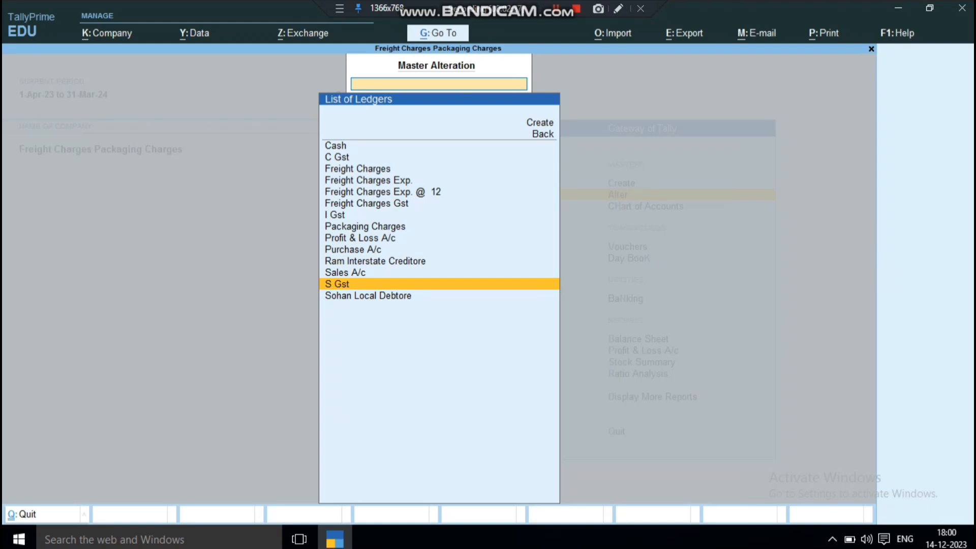
key(Up)
key(Up)
key(Up)
key(Up)
key(Up)
key(Up)
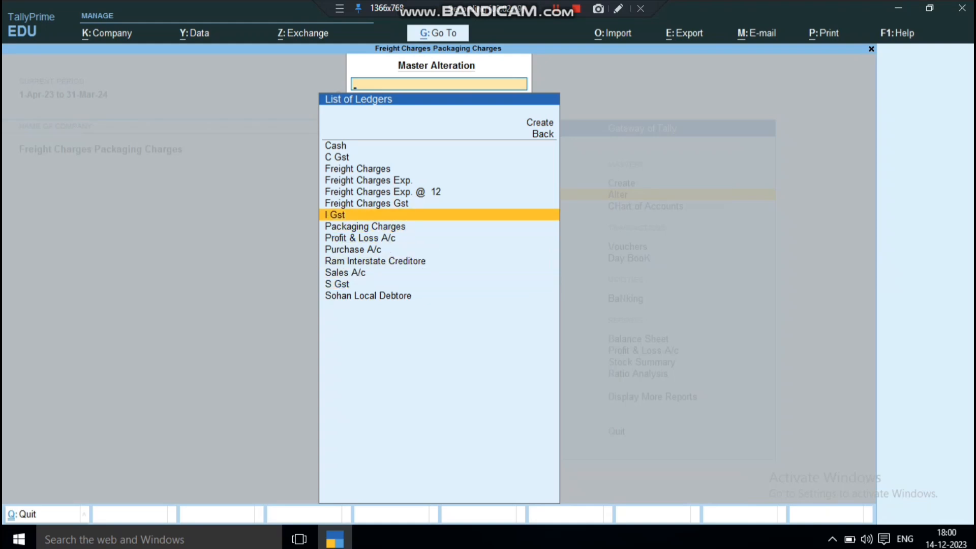
key(Down)
key(Down)
key(Down)
key(Down)
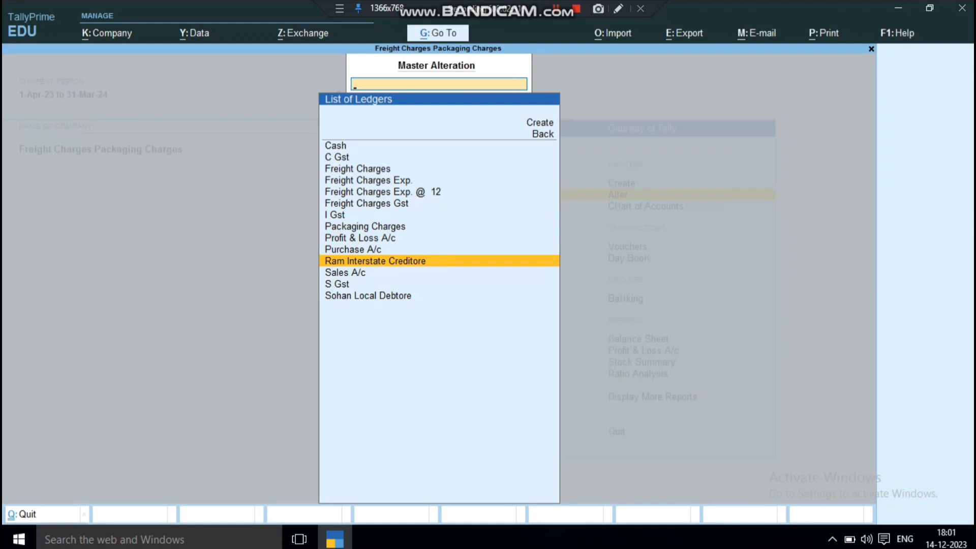
key(Down)
key(Down)
key(Down)
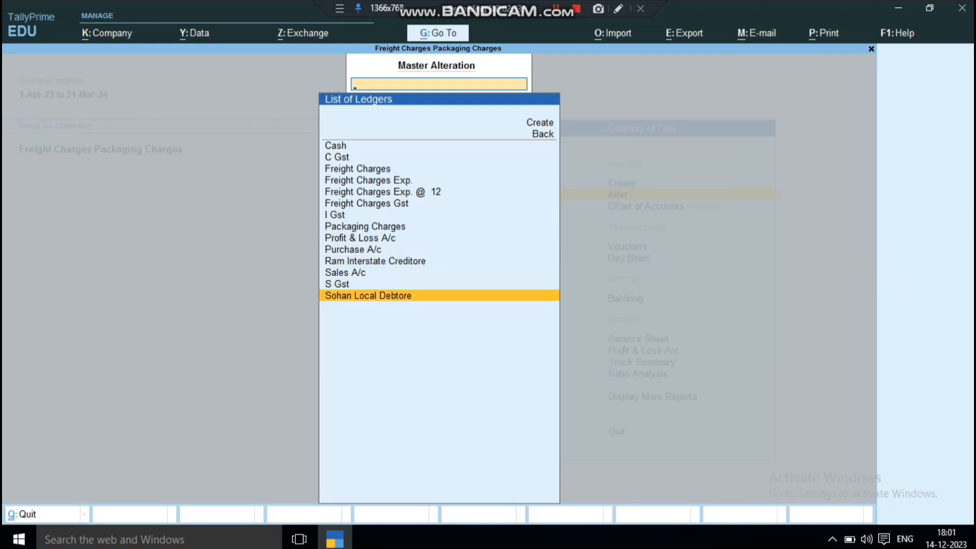
Examine the list of stock items available for alteration, and back out of master alteration
key(Escape)
key(Down)
key(Down)
key(Down)
key(Down)
key(Down)
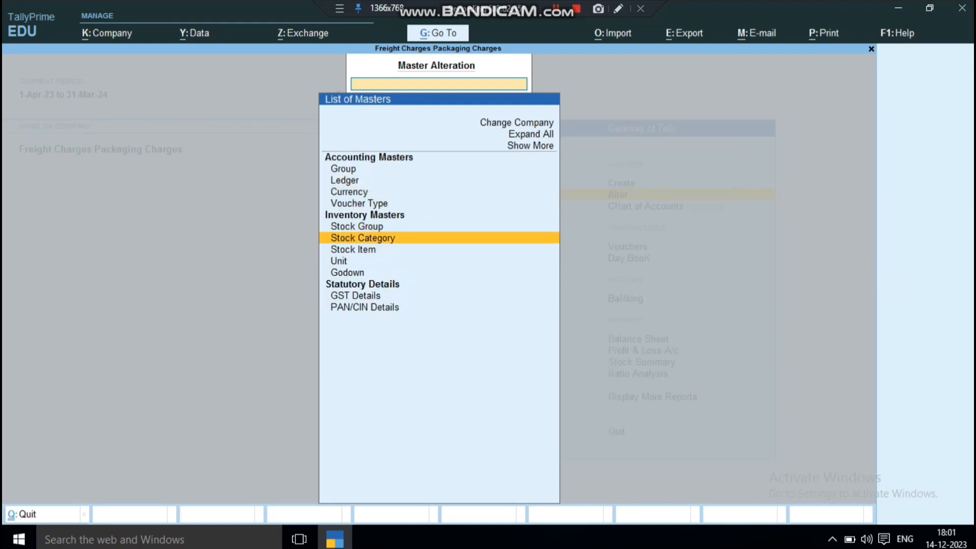
key(Return)
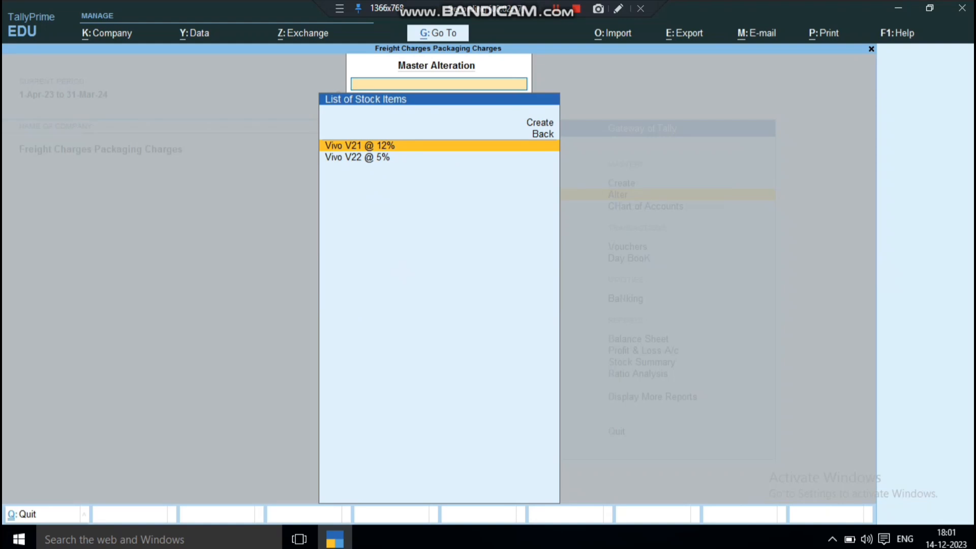
key(Down)
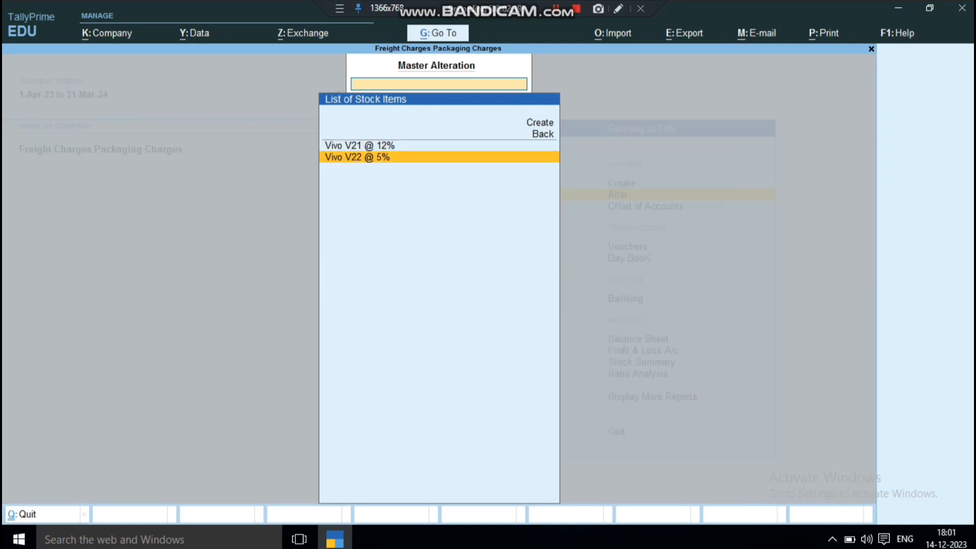
key(Escape)
Start a sales voucher dated 1-Apr-23 and choose the local debtor as the party account
key(Escape)
key(Escape)
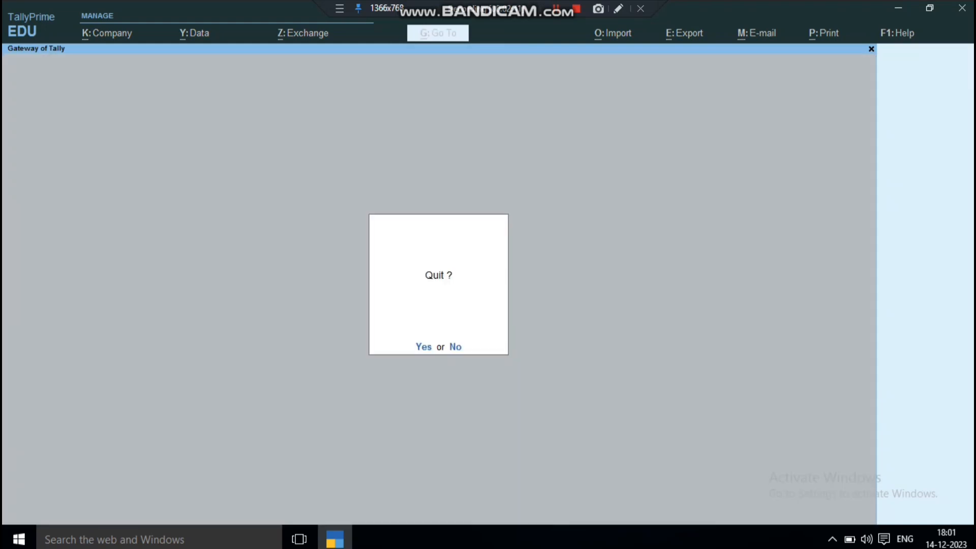
key(Escape)
key(Down)
key(Down)
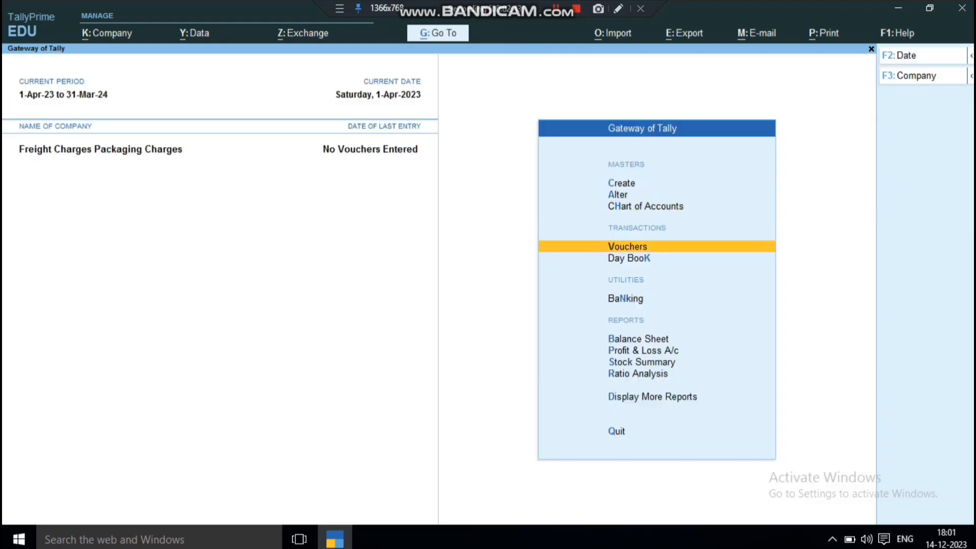
key(Return)
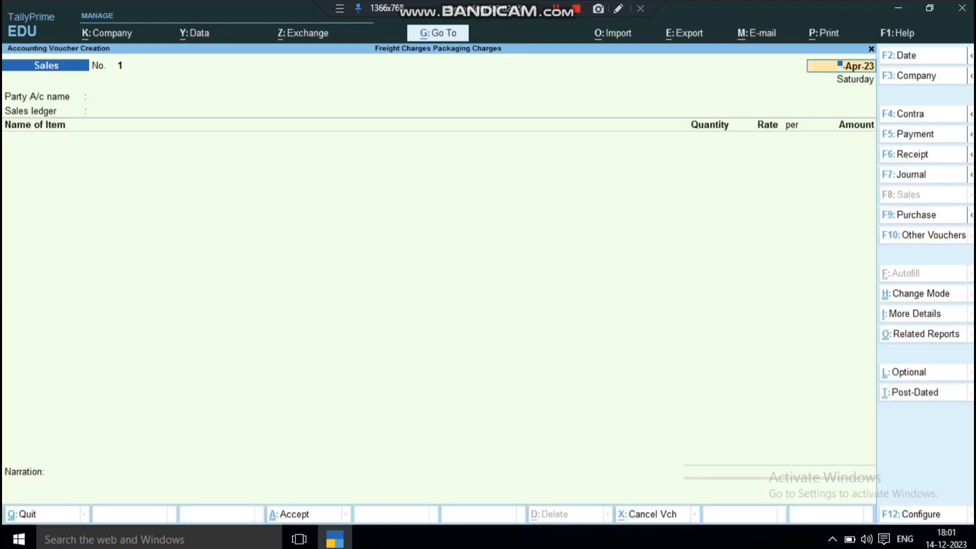
key(Return)
key(Down)
key(Down)
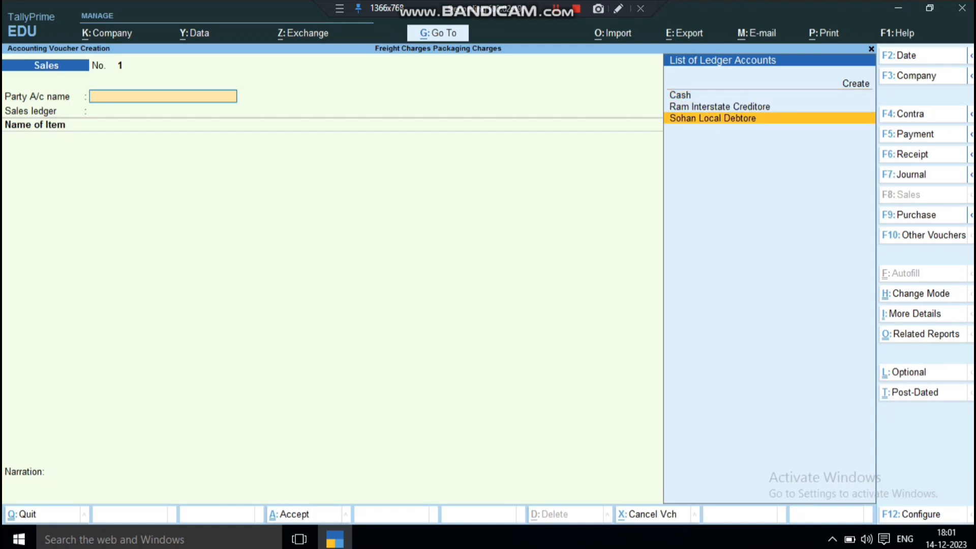
key(Return)
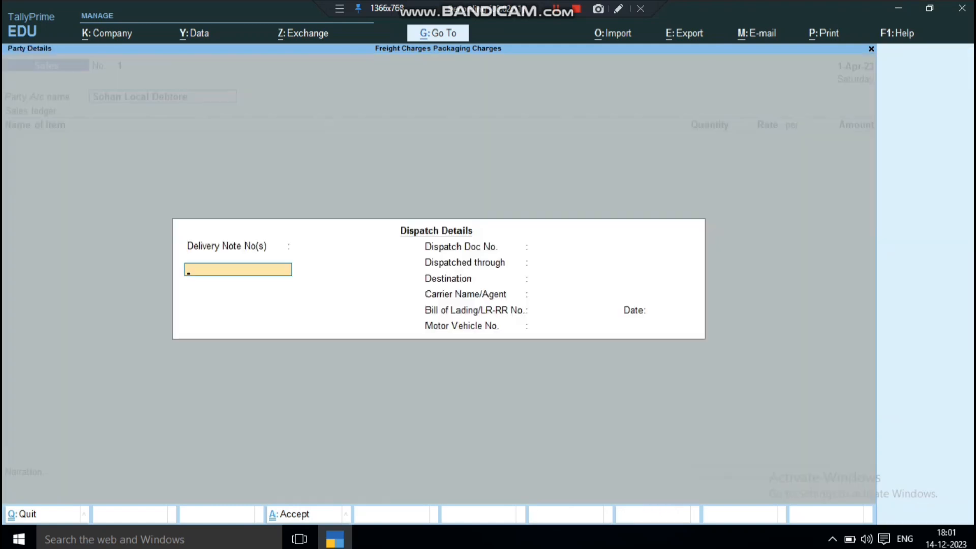
Fill in the dispatch details with only a bill of lading date of 1-Apr-23, and accept Uttar Pradesh as place of supply
key(Return)
key(Return)
key(Return)
key(Return)
key(Return)
key(Return)
text(1)
key(Return)
key(Return)
key(Return)
key(Return)
key(Return)
key(Return)
key(Return)
key(Return)
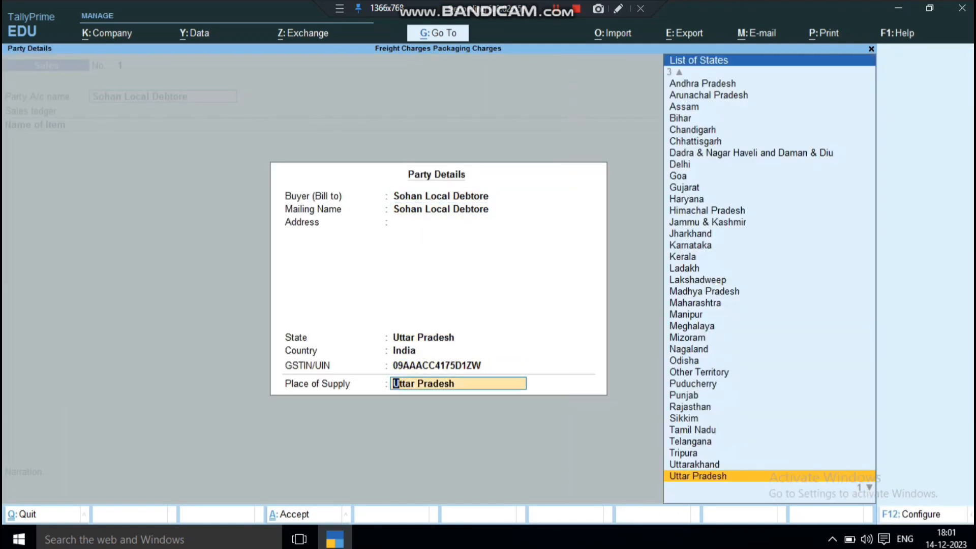
Add the item Vivo V21 @ 12% with quantity 1 pcs at a rate of 12,000
key(Return)
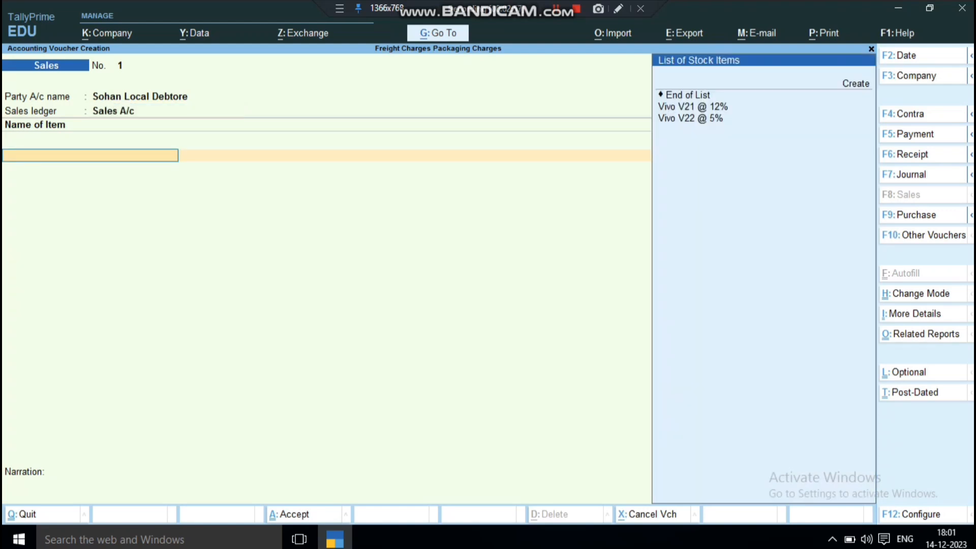
key(Down)
key(Return)
text(1)
key(Return)
text(12000)
key(Return)
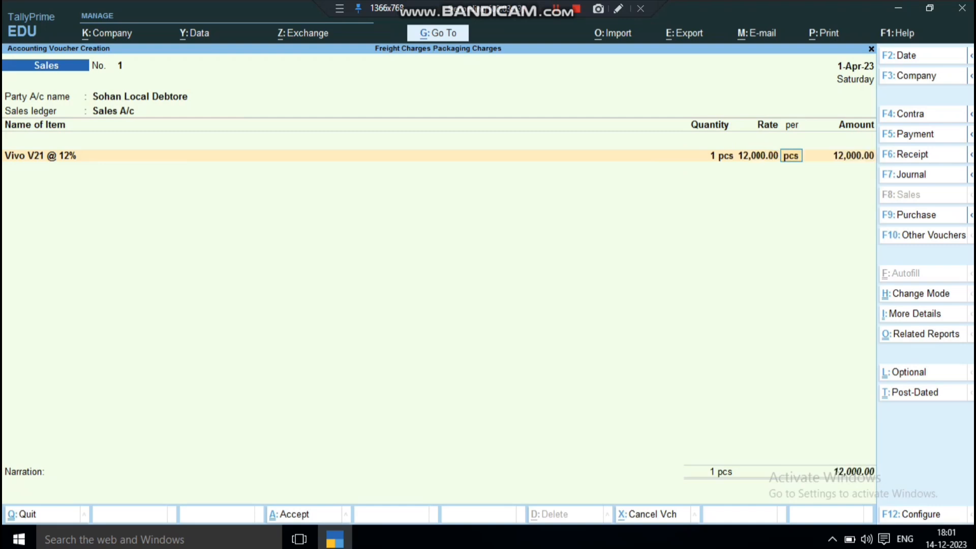
Add the item Vivo V22 @ 5% with quantity 1 pcs at a rate of 14,000
key(Return)
key(Return)
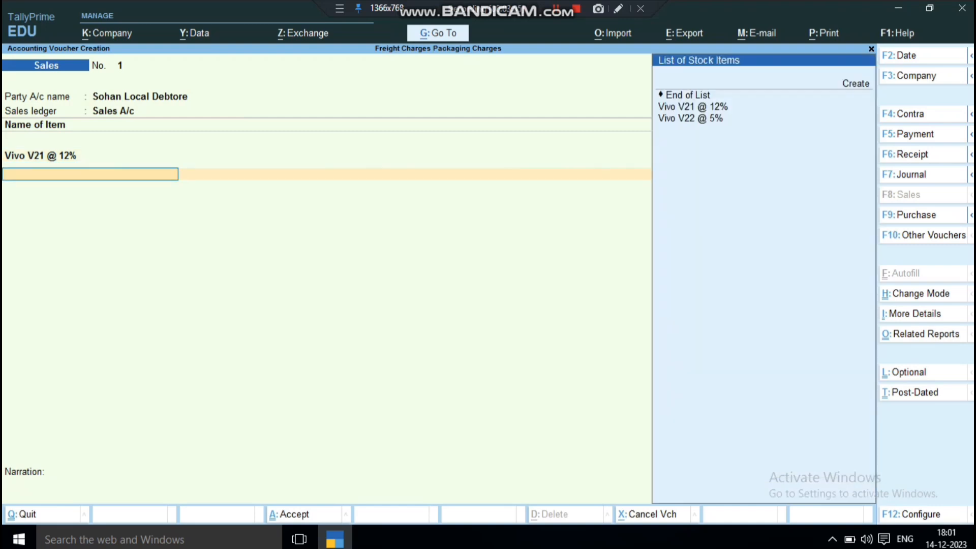
key(Down)
key(Return)
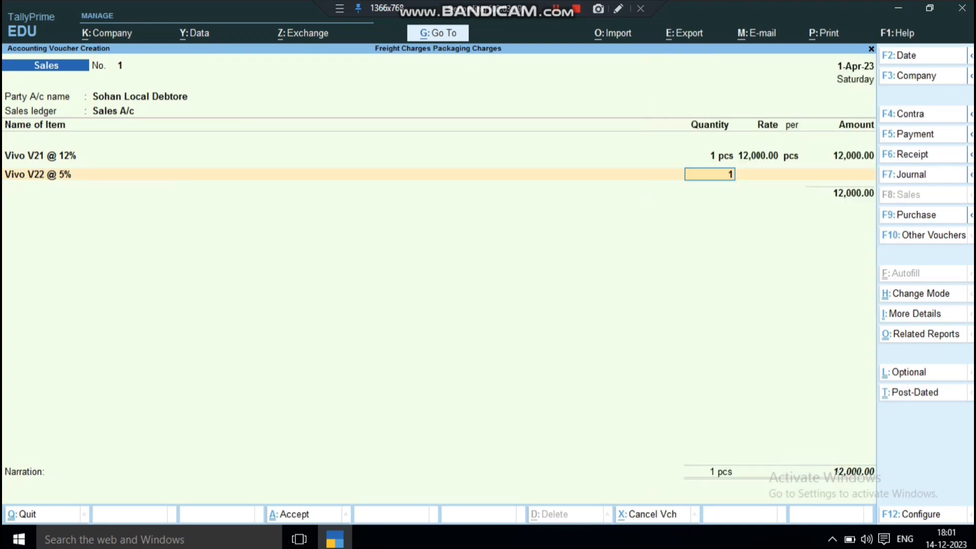
text(1)
key(Return)
text(14000)
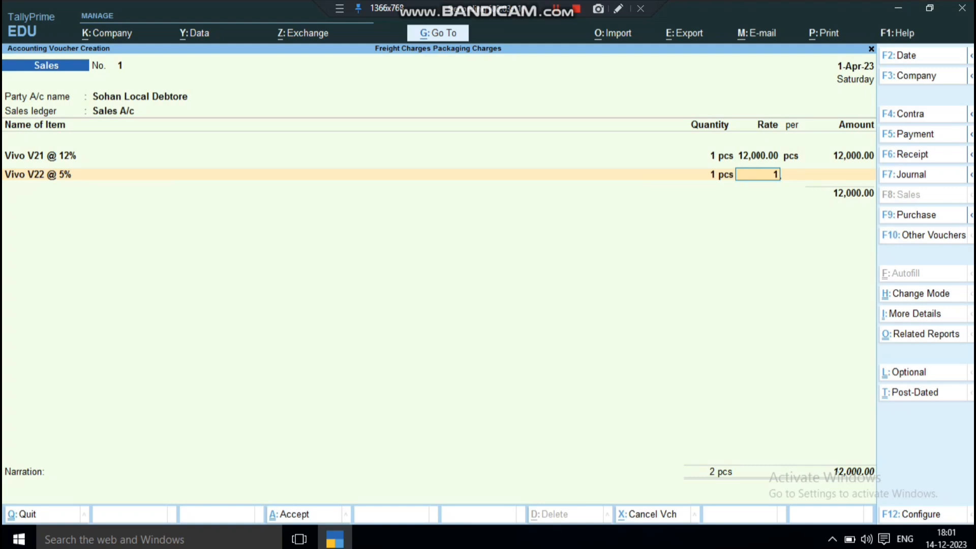
key(Return)
key(Return)
key(Return)
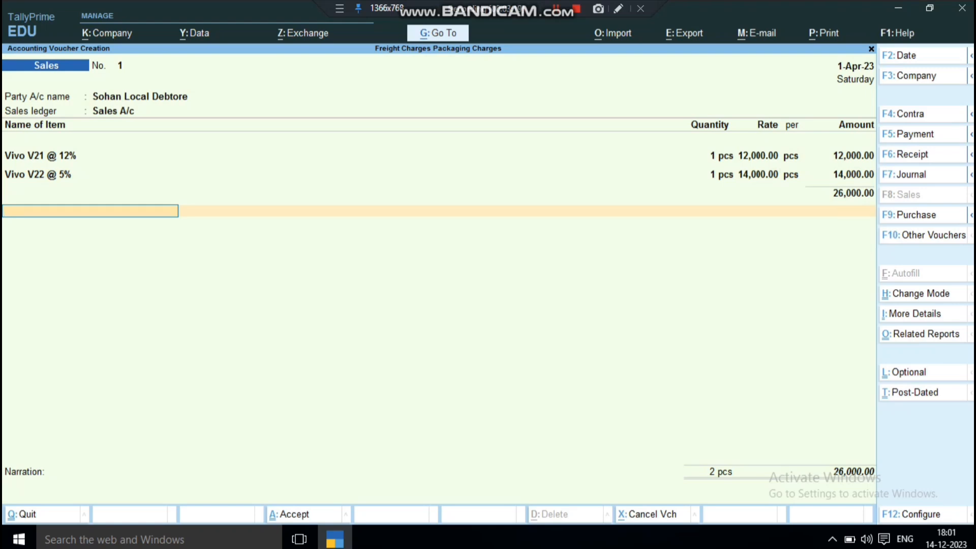
Add the Freight Charges ledger below the items at a rate of 1%
key(space)
key(Down)
key(Down)
key(Down)
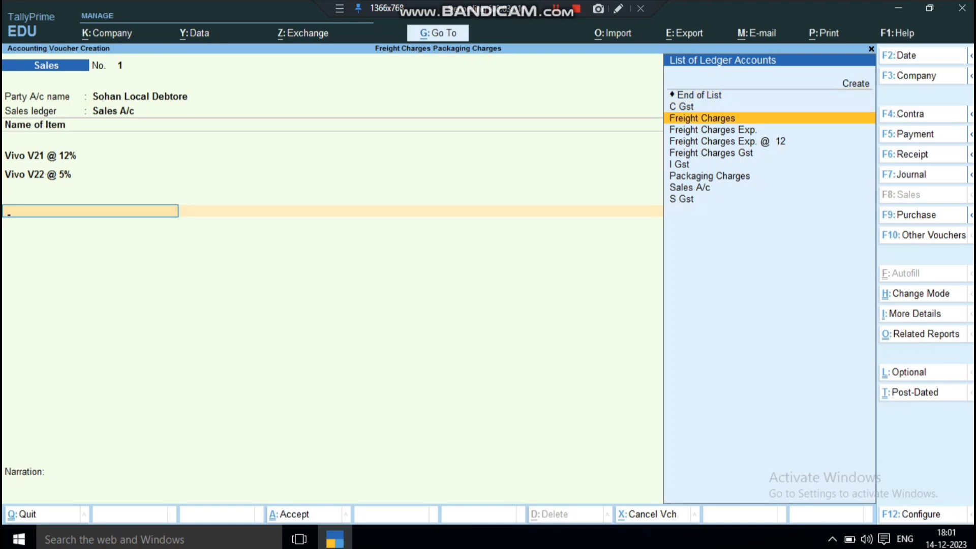
key(Return)
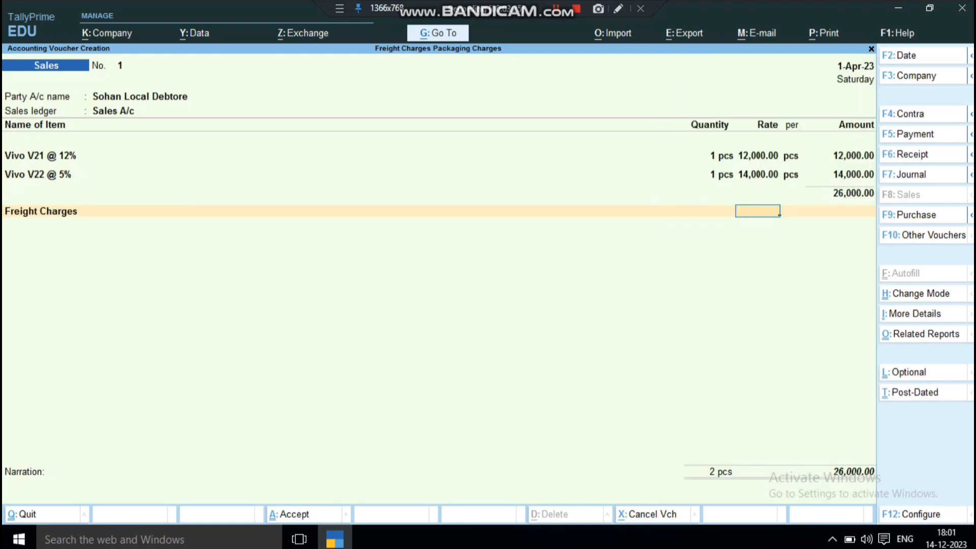
text(1)
key(Return)
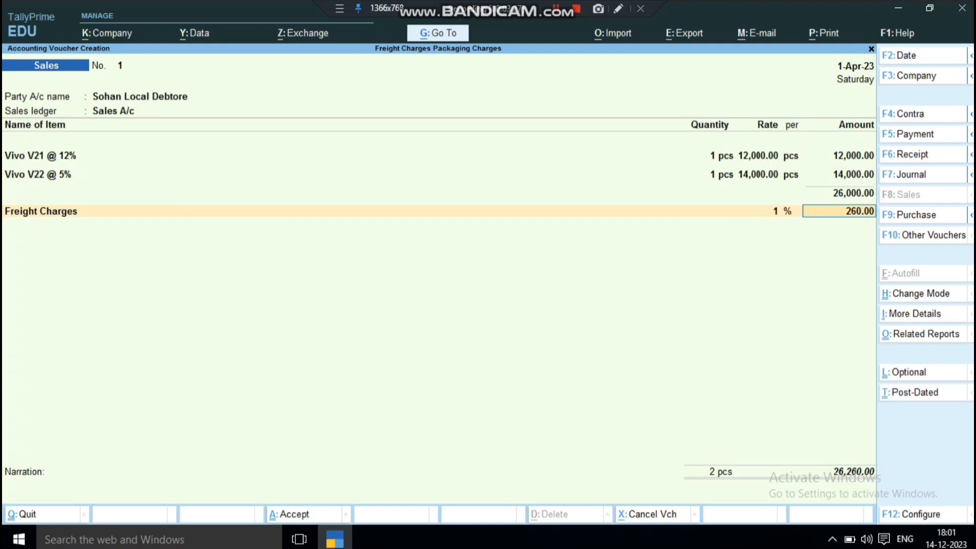
key(BackSpace)
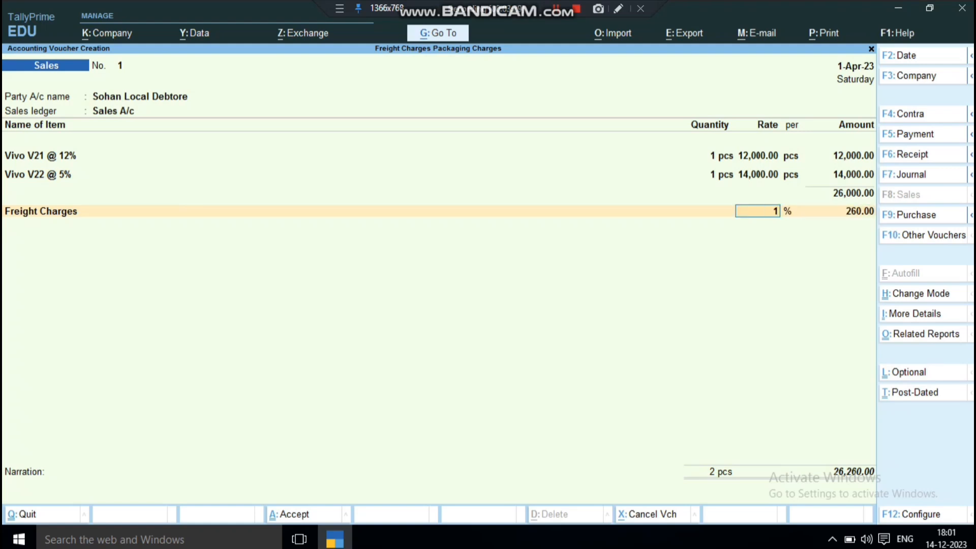
key(Return)
key(Return)
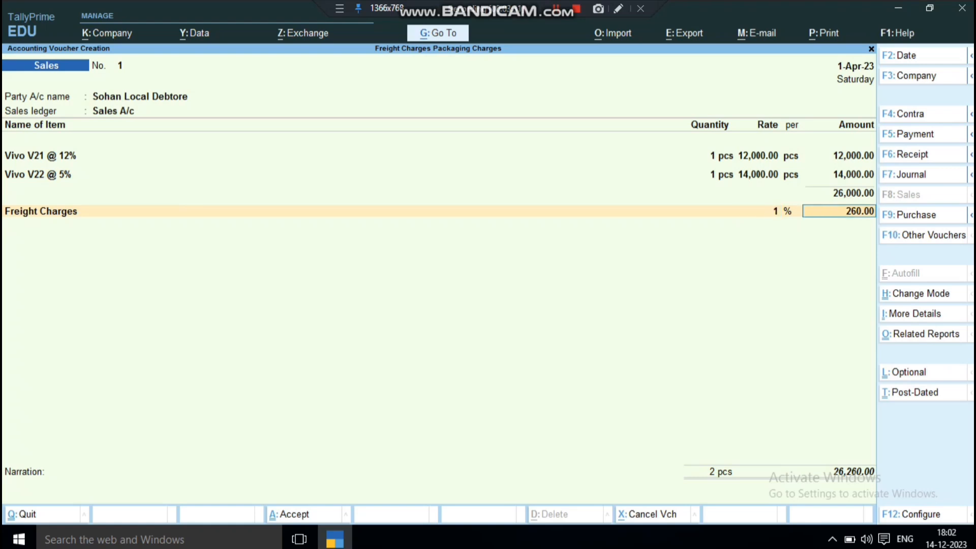
Add the Packaging Charges ledger with an amount of 300
key(Down)
key(Down)
key(Down)
key(Down)
key(Down)
key(Down)
key(Down)
key(Return)
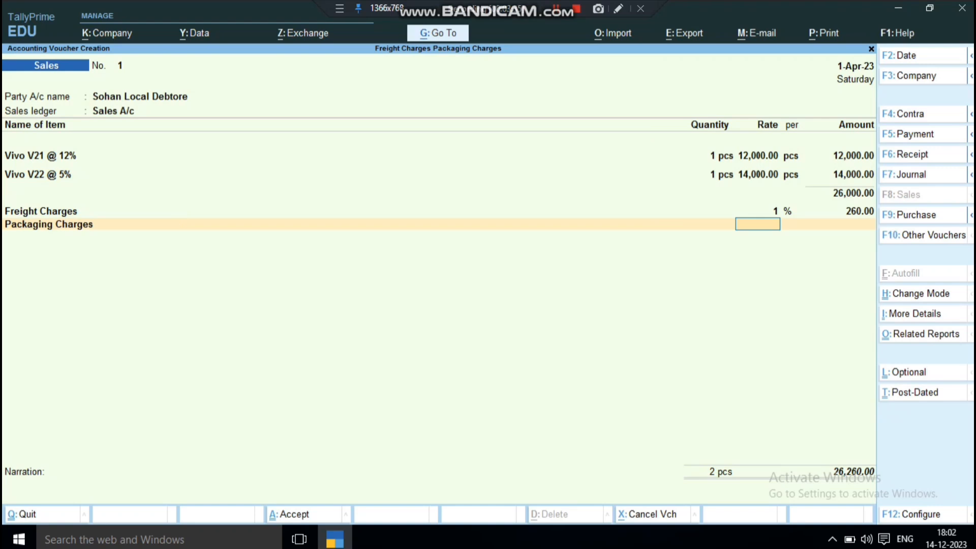
key(Return)
text(300)
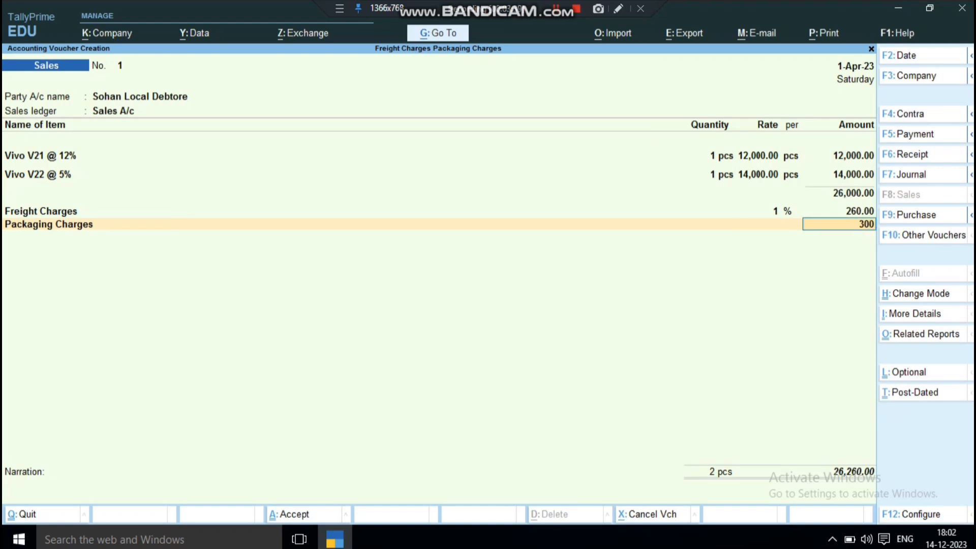
key(Return)
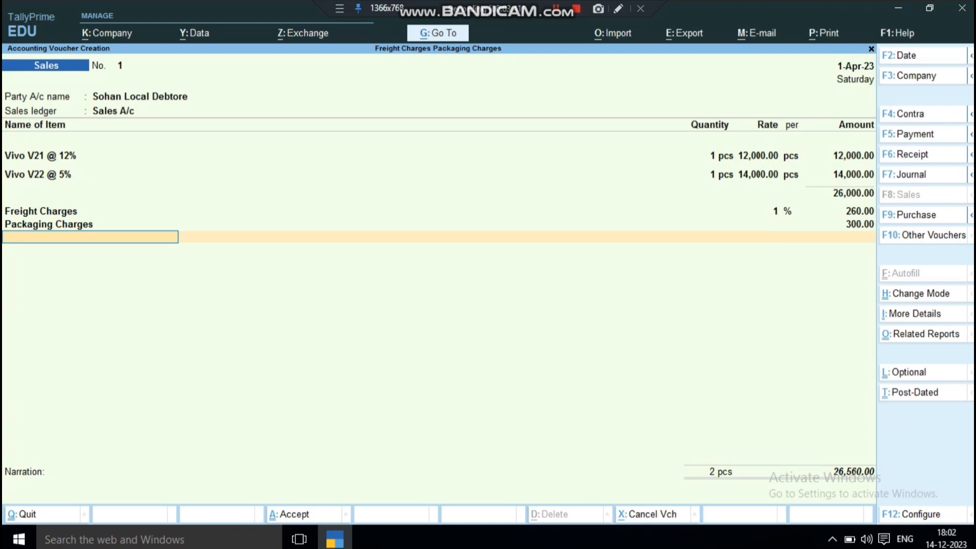
Add the C Gst and S Gst ledgers to the voucher with their automatically calculated amounts
text(c)
key(Return)
key(Return)
key(Down)
key(Down)
key(Down)
key(Down)
key(Down)
key(Down)
key(Return)
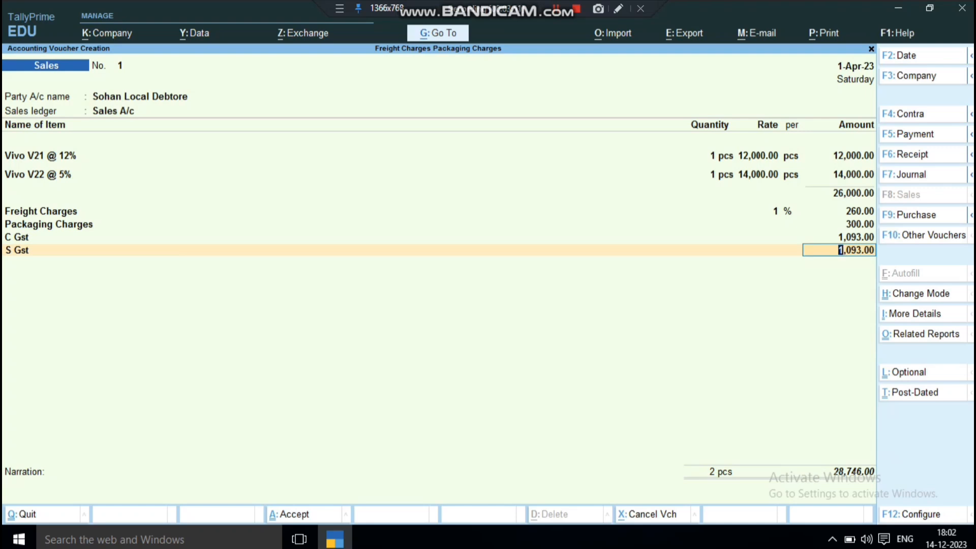
Examine the detailed GST tax analysis for how freight and packaging charges are apportioned and taxed on each item
key(alt+a)
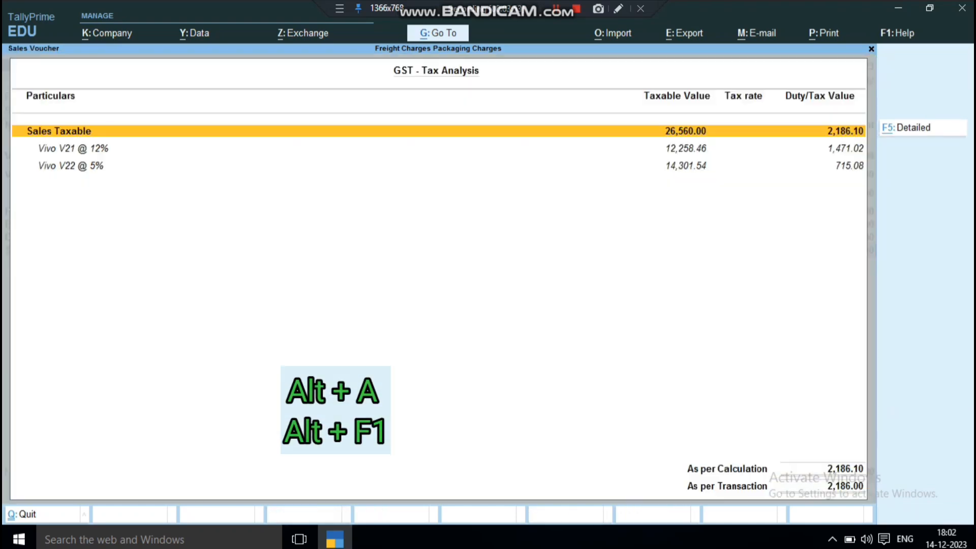
key(alt+F1)
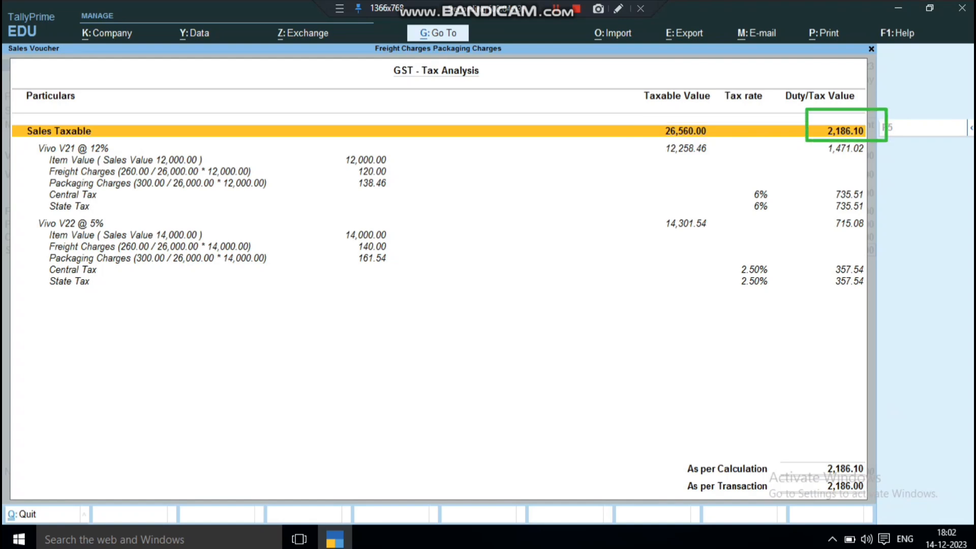
key(Down)
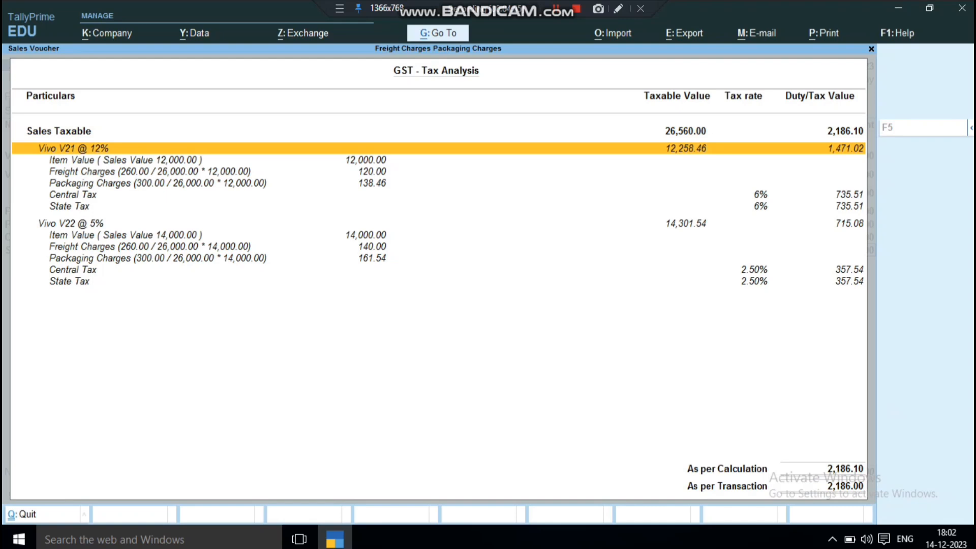
key(Down)
key(Down)
key(Down)
key(Down)
key(Down)
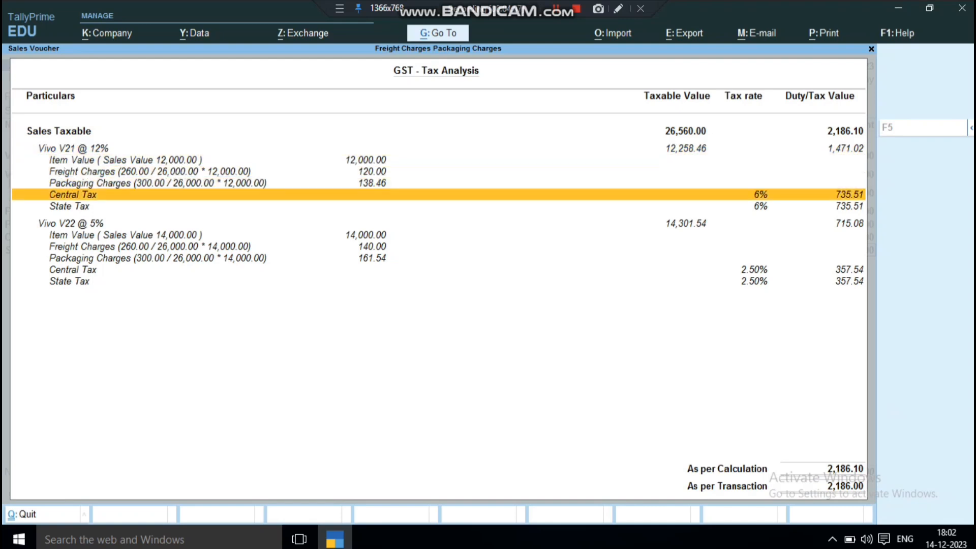
key(Down)
key(Down)
key(Down)
key(Up)
key(Down)
key(Up)
key(Up)
mouse_move(725, 249)
mouse_down()
mouse_move(726, 294)
mouse_move(800, 284)
mouse_move(726, 250)
mouse_up()
key(Down)
key(Down)
key(Down)
key(Down)
key(Down)
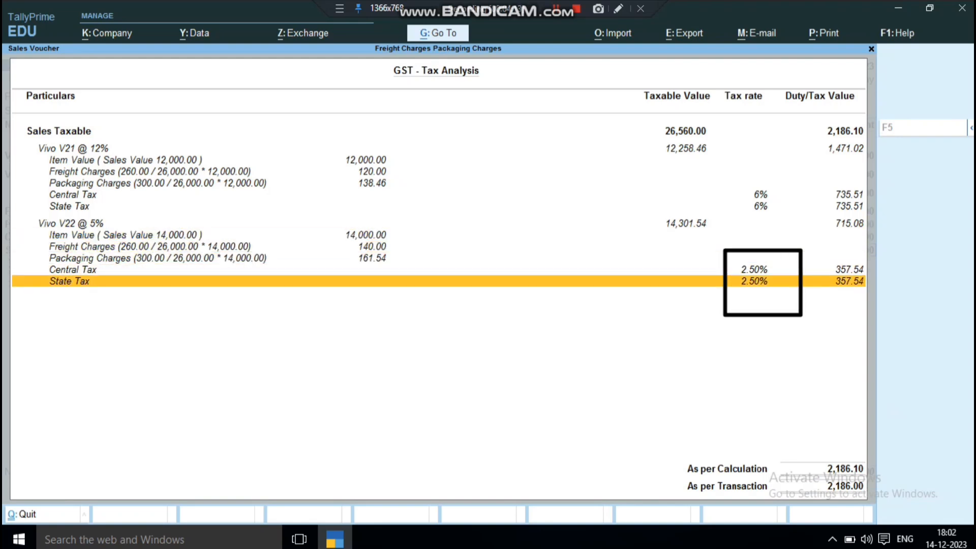
key(Escape)
Save the sales voucher and reopen it for alteration
key(ctrl+a)
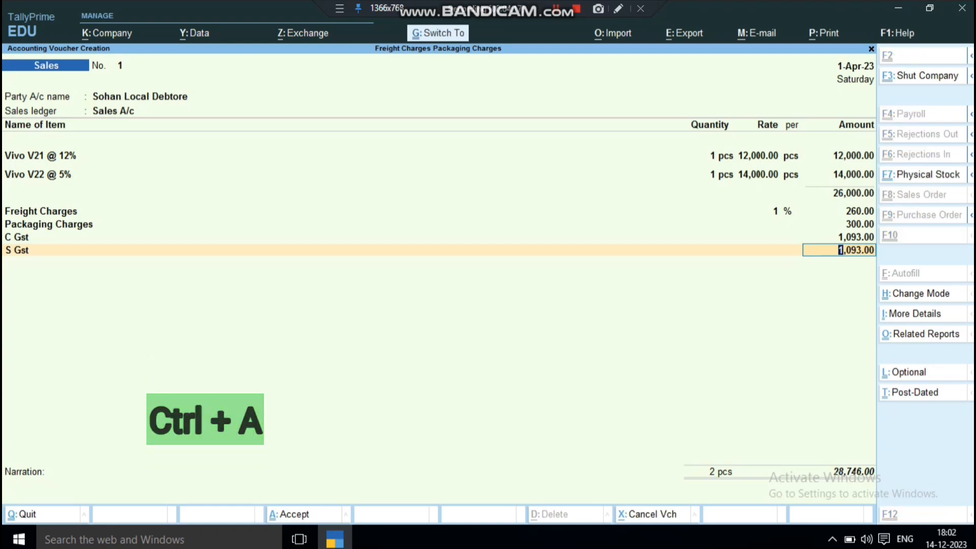
key(Page_Up)
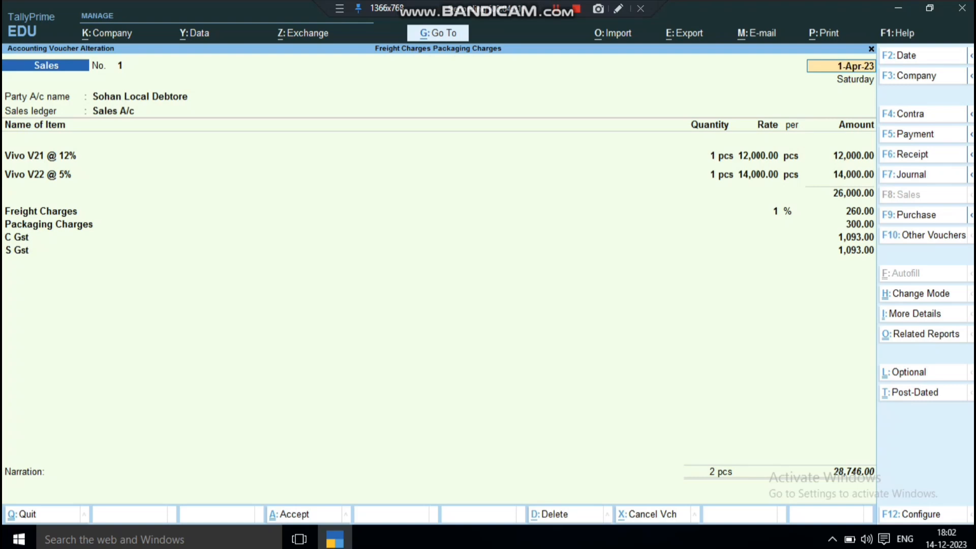
Preview the voucher's printed tax invoice and examine its item lines, freight and packaging charges and GST breakdown
key(alt+p)
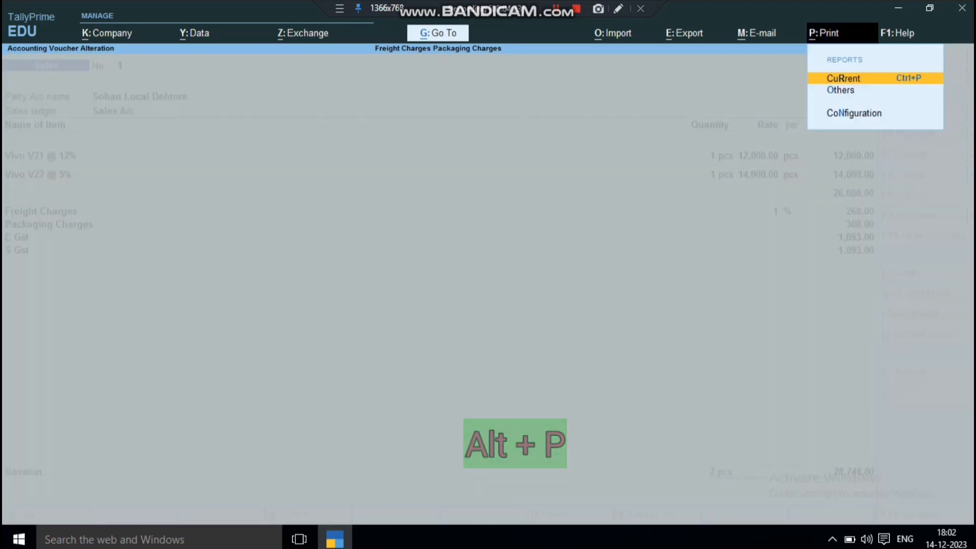
key(Return)
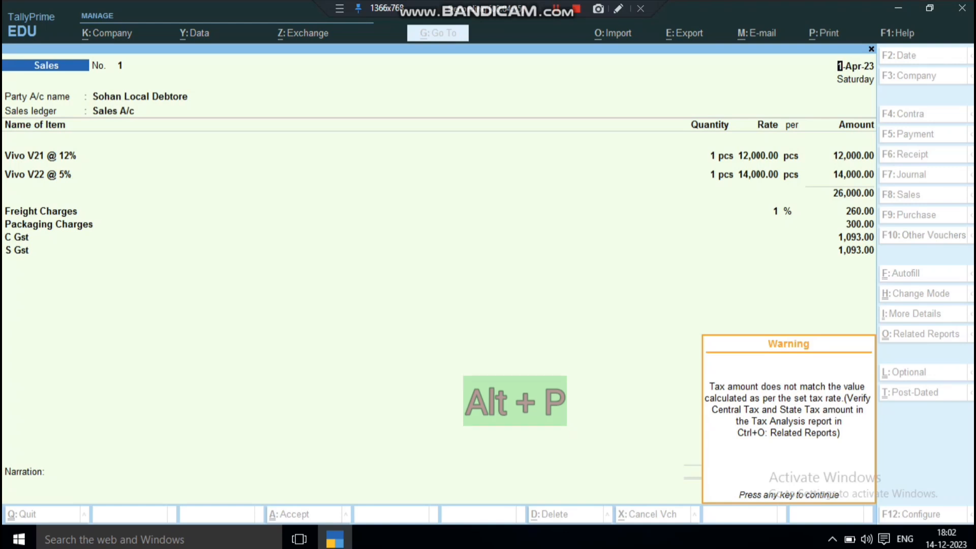
key(Return)
key(i)
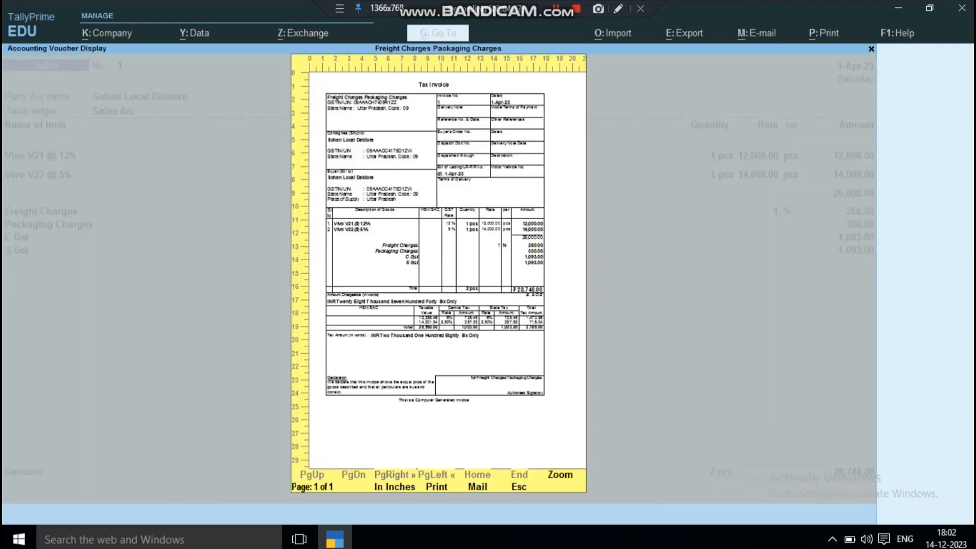
key(z)
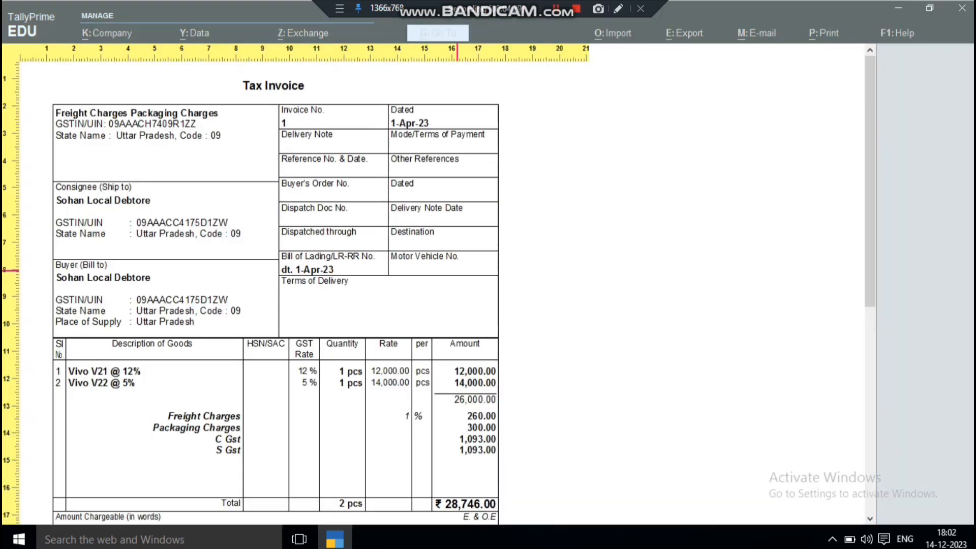
key(Down)
key(Down)
key(Down)
key(Down)
key(Down)
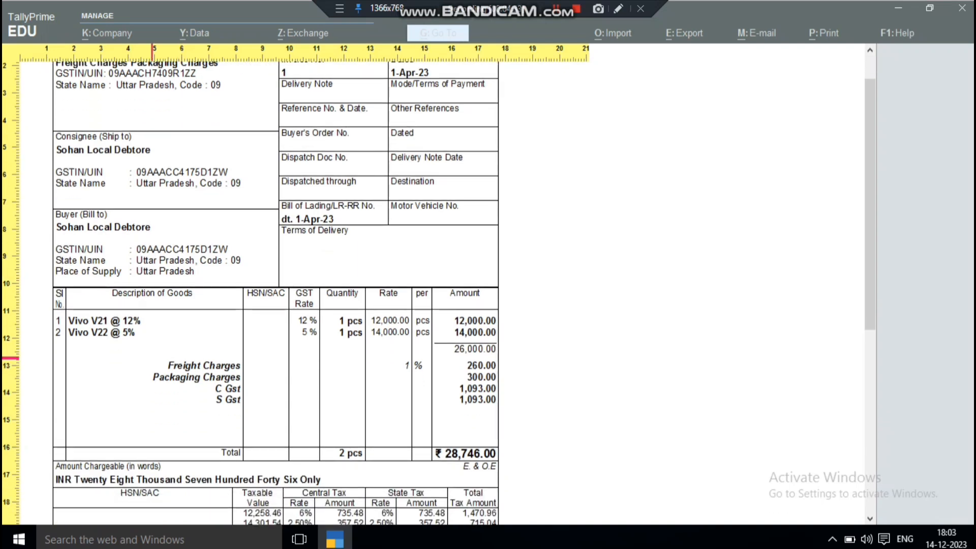
mouse_move(110, 356)
mouse_down()
mouse_move(110, 386)
mouse_move(500, 415)
mouse_move(250, 356)
mouse_move(110, 355)
mouse_up()
scroll(275, 293, down, 3)
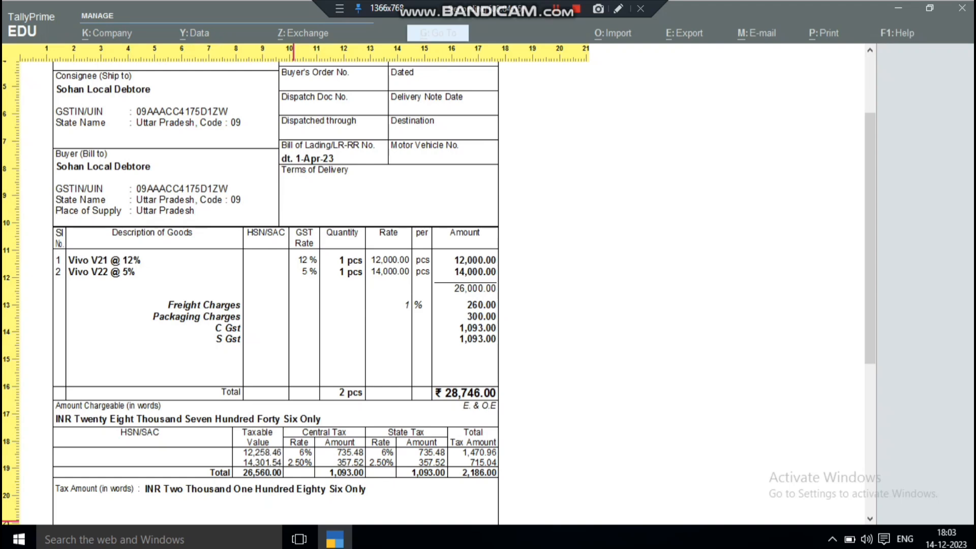
Close the invoice preview and printing, and quit the voucher alteration to return to a blank sales voucher
key(Escape)
key(Escape)
key(Escape)
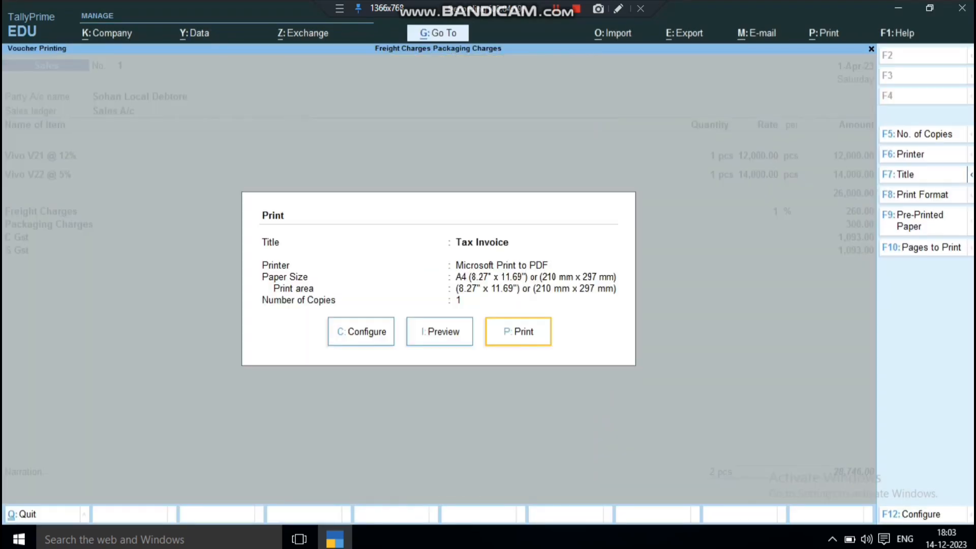
key(Escape)
key(y)
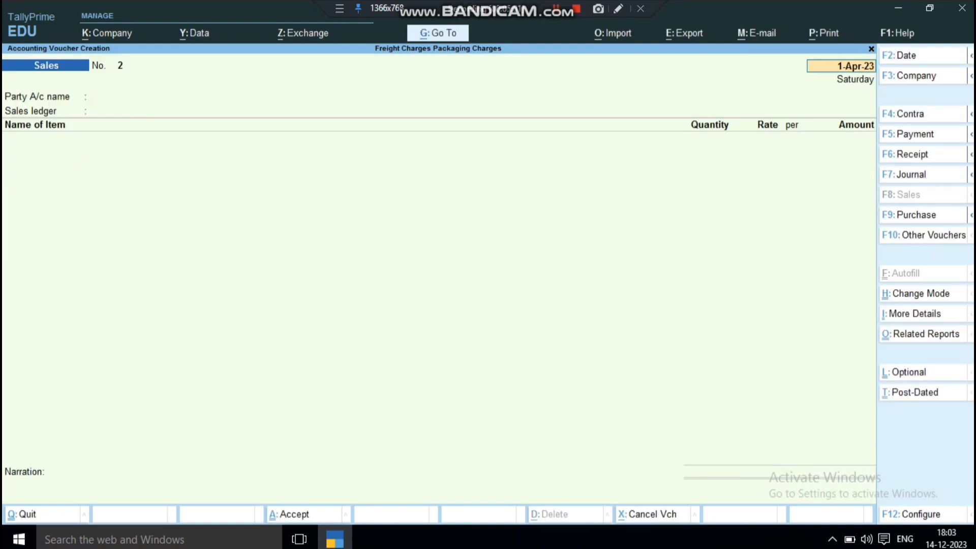
Leave the blank voucher for the main gateway and open a new sales voucher
key(Escape)
key(Escape)
key(Escape)
key(Down)
key(Down)
key(Down)
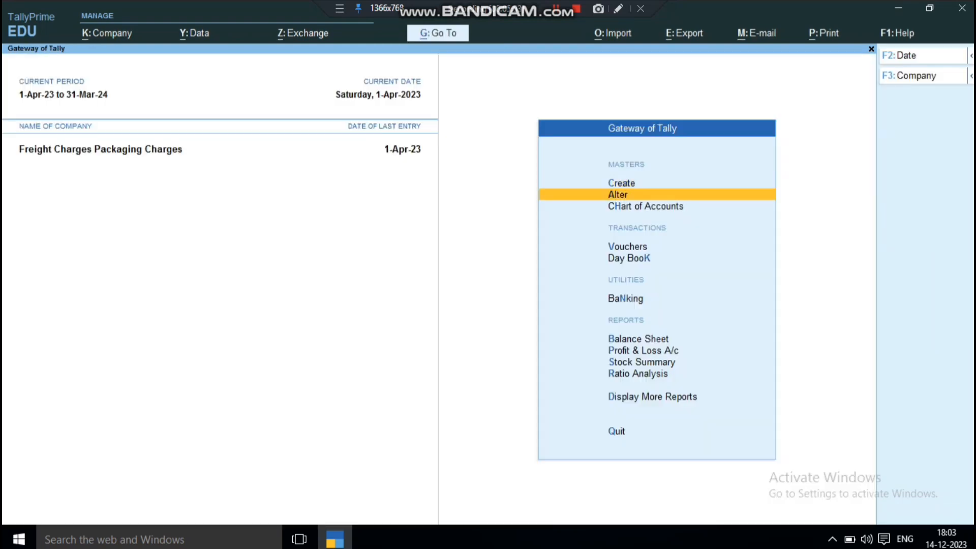
key(Return)
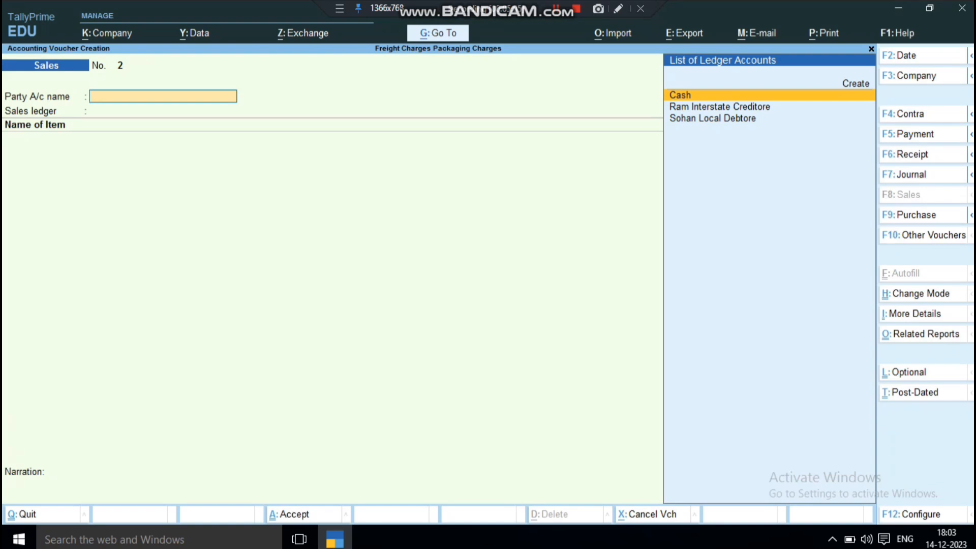
Set the local debtor as the party with Uttar Pradesh as place of supply, and use Sales A/c as the sales ledger
key(Down)
key(Down)
key(Return)
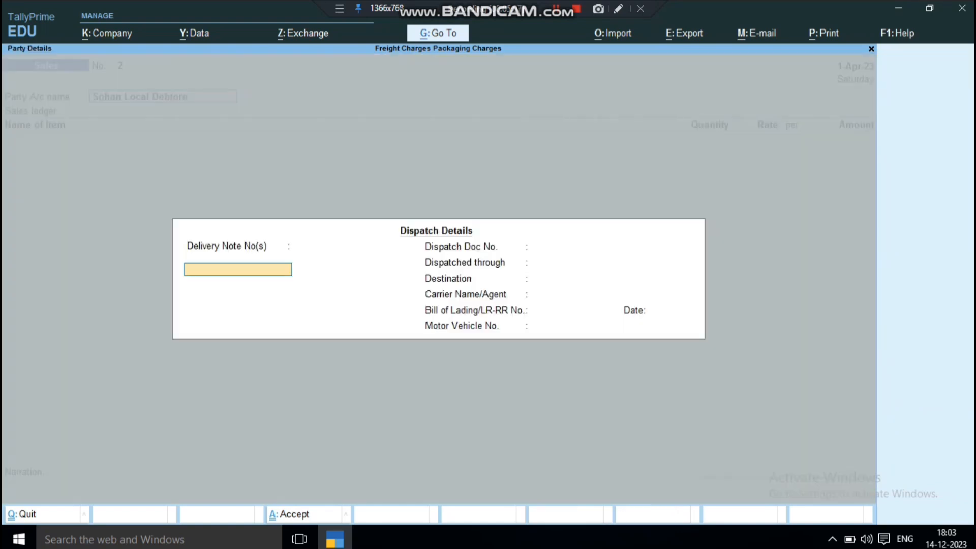
key(ctrl+a)
key(Return)
key(Return)
key(Return)
key(Return)
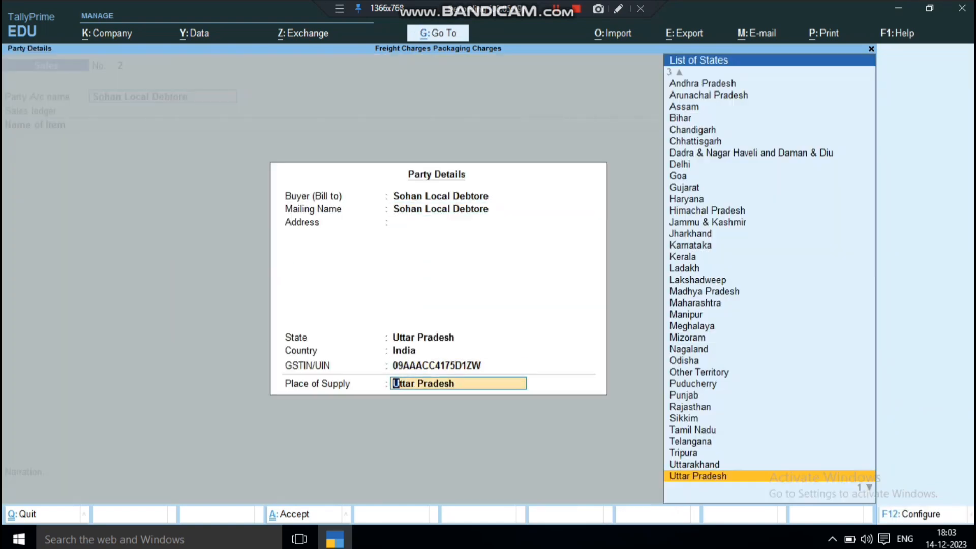
key(Return)
Add the item Vivo V21 @ 12% with a quantity of 1 pcs at a rate of 12,000
key(Down)
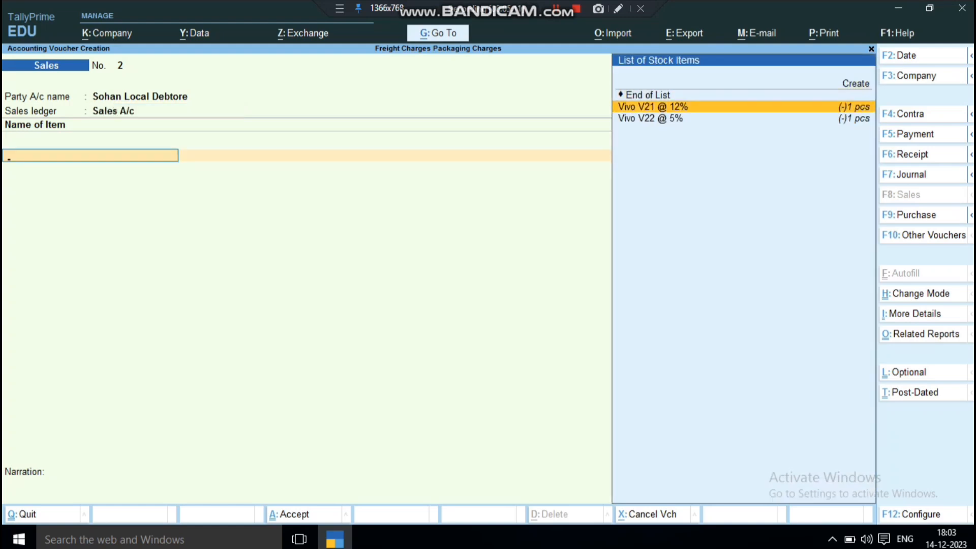
key(Return)
text(1)
key(Return)
key(Return)
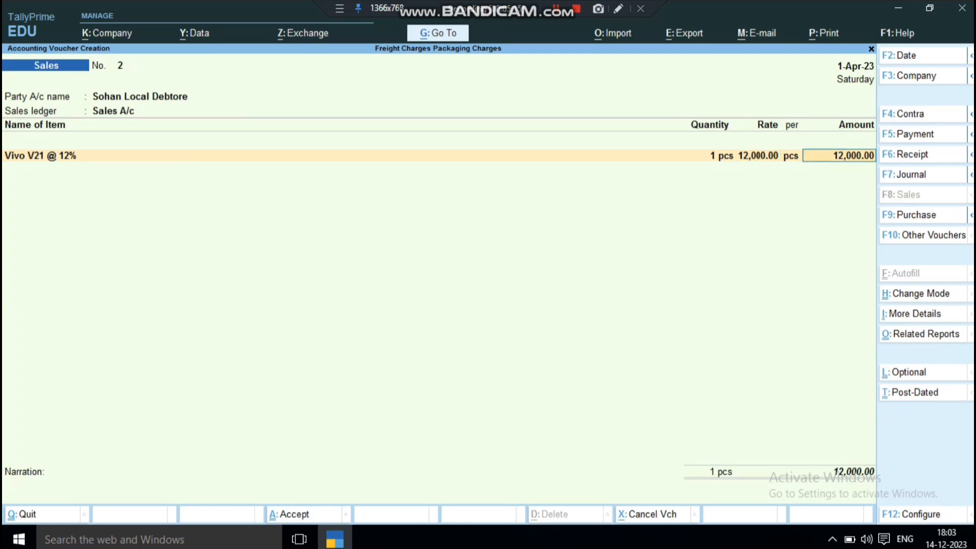
Add the item Vivo V22 @ 5% with a quantity of 1 pcs at a rate of 14,000
key(Return)
key(Down)
key(Down)
key(Down)
key(Return)
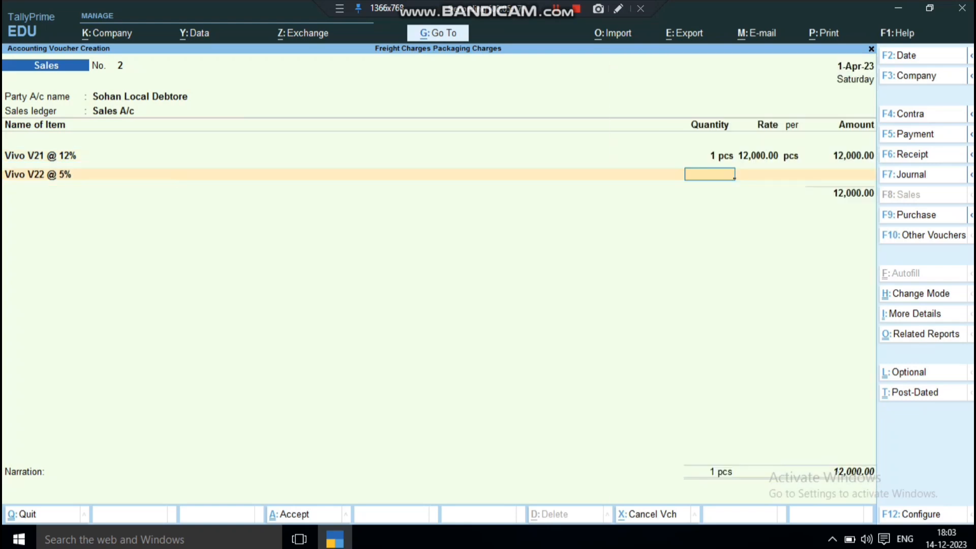
text(1)
key(Return)
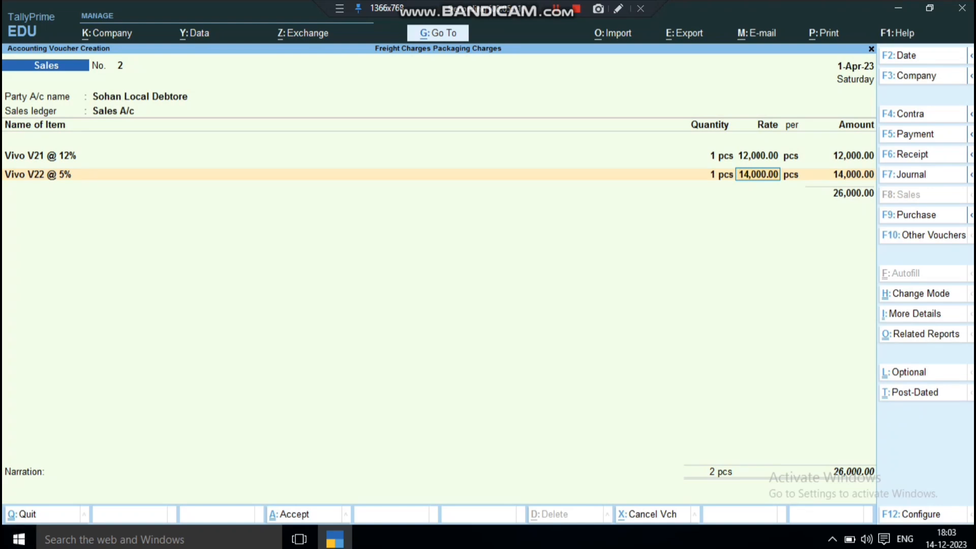
Go back through both item lines, accept their quantities and rates, and end the item list
key(Up)
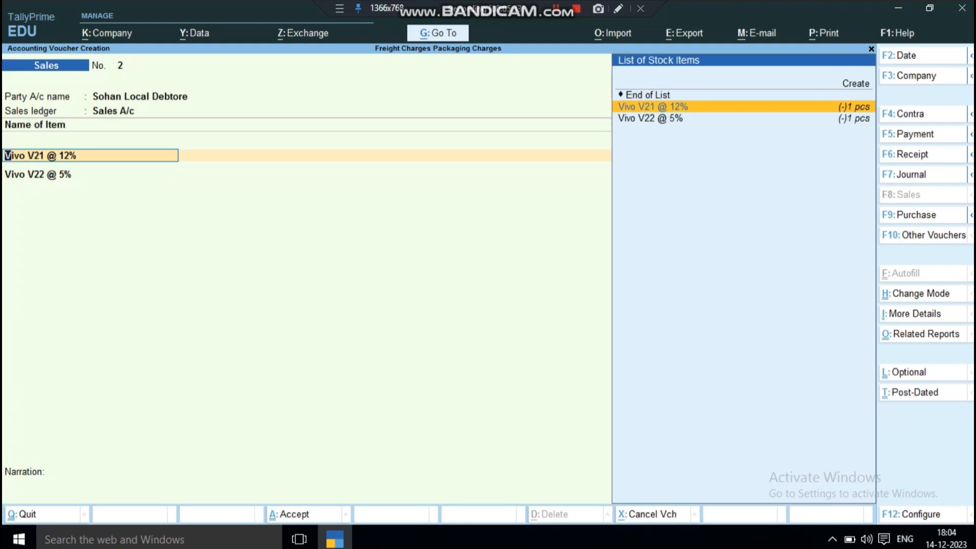
key(Return)
key(Return)
key(Return)
key(Return)
key(Return)
key(Return)
key(Return)
key(Return)
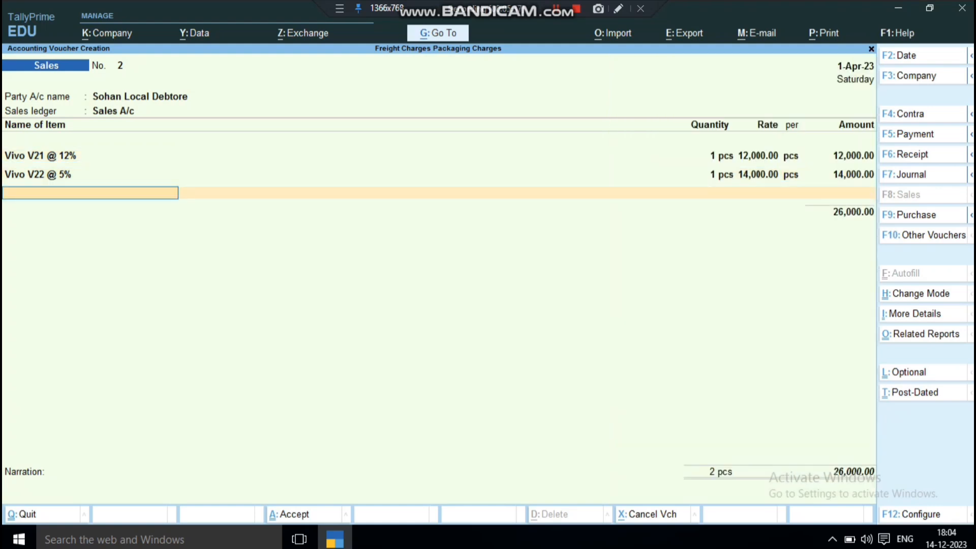
key(Return)
Pick the Freight Charges Exp. @ 12 ledger and examine its group and GST settings, leaving its alteration without changes
key(Down)
key(Down)
key(Down)
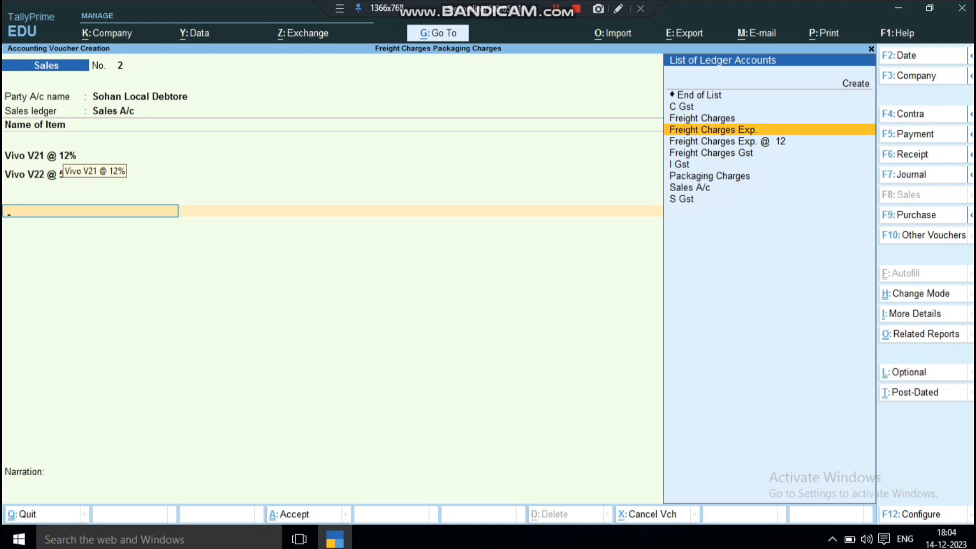
key(Down)
key(Return)
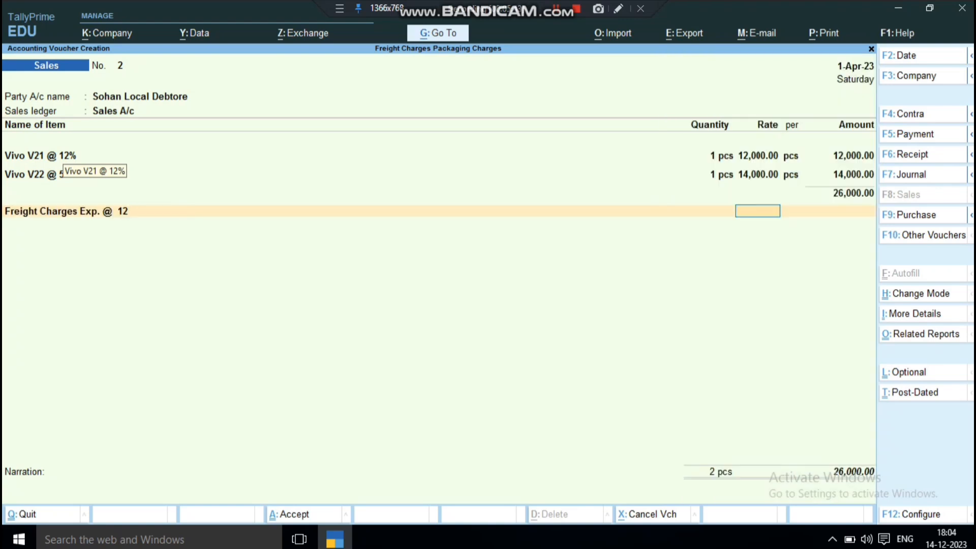
key(BackSpace)
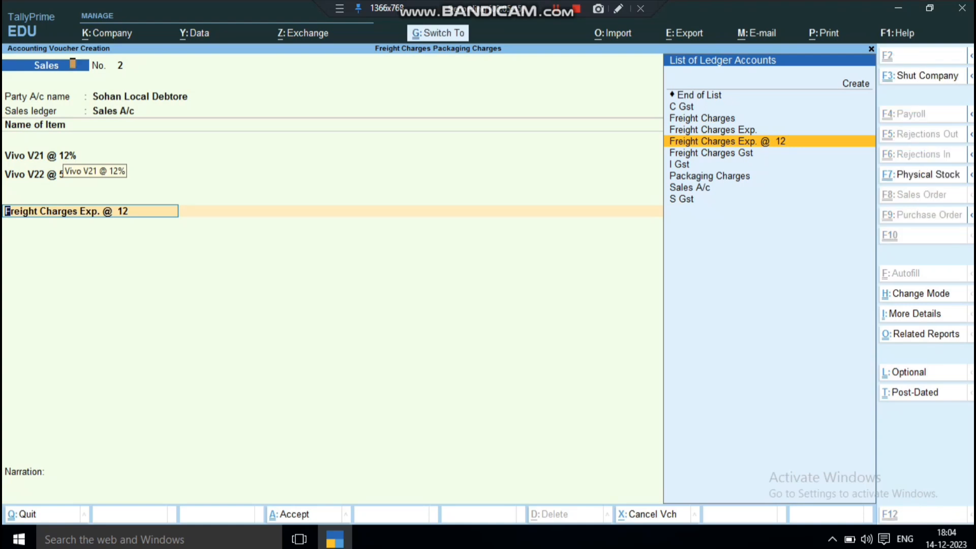
key(ctrl+Return)
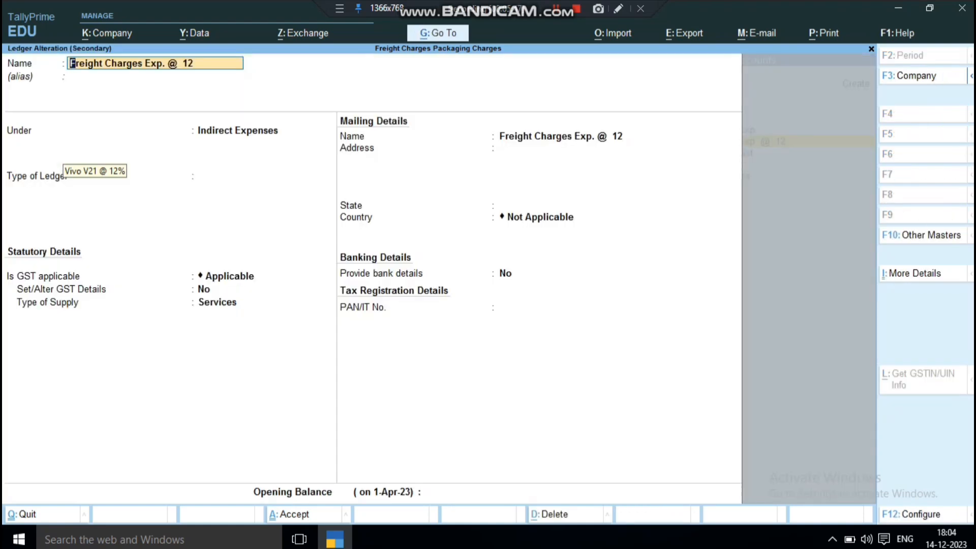
key(Return)
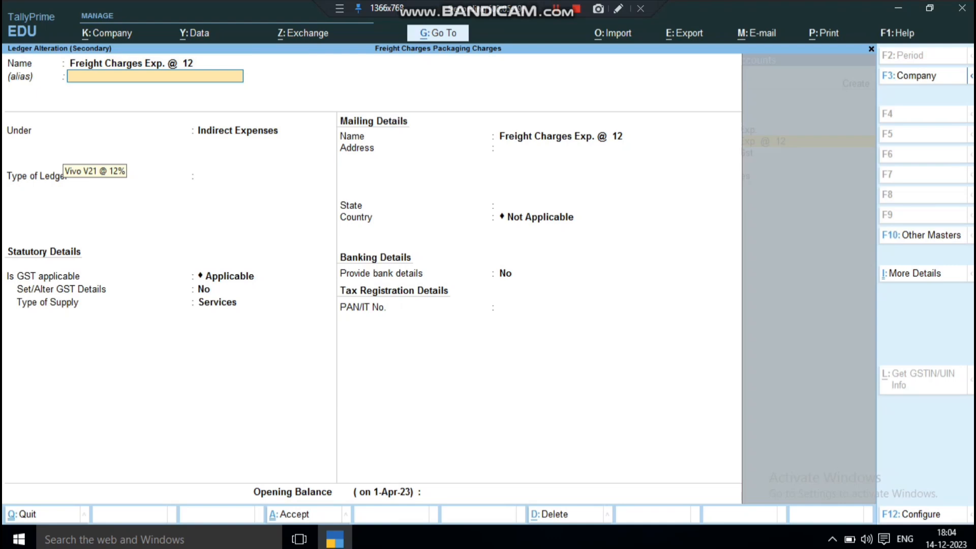
key(Return)
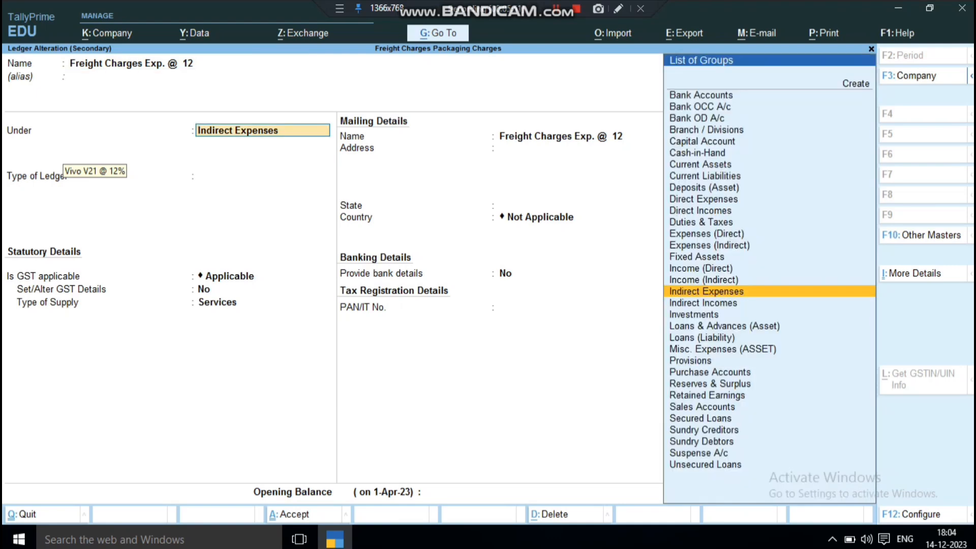
key(BackSpace)
key(Escape)
key(Escape)
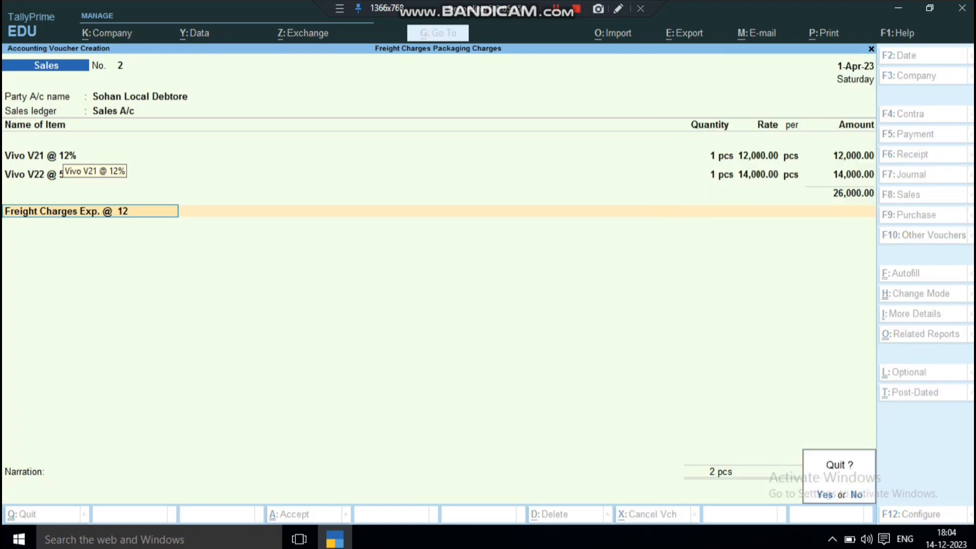
key(n)
Pick the Freight Charges Exp. ledger instead and examine its group and assessable value settings
key(Up)
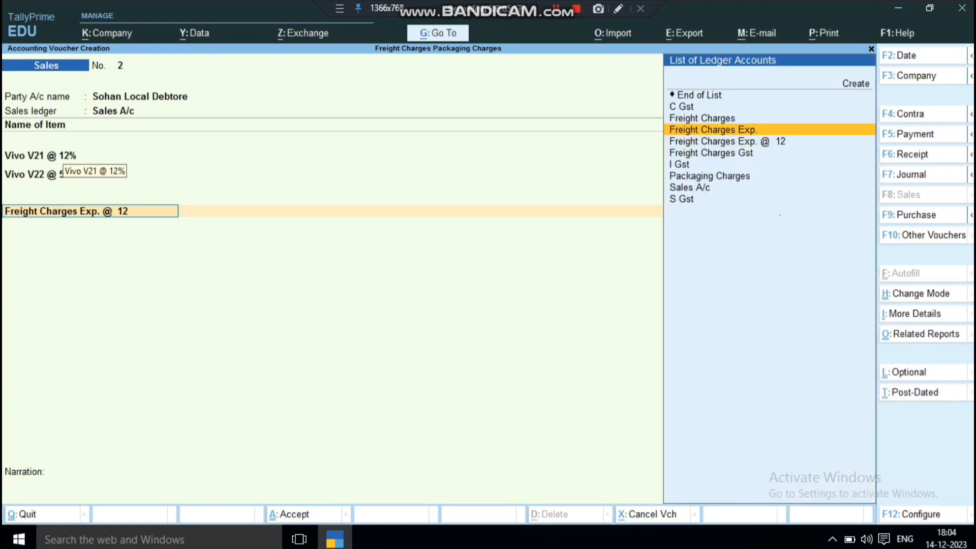
key(Return)
key(BackSpace)
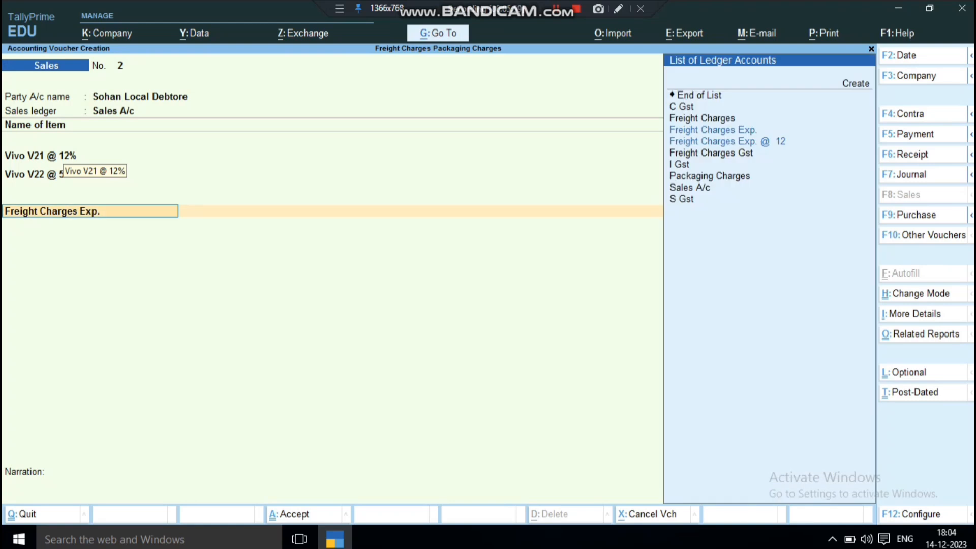
key(ctrl+Return)
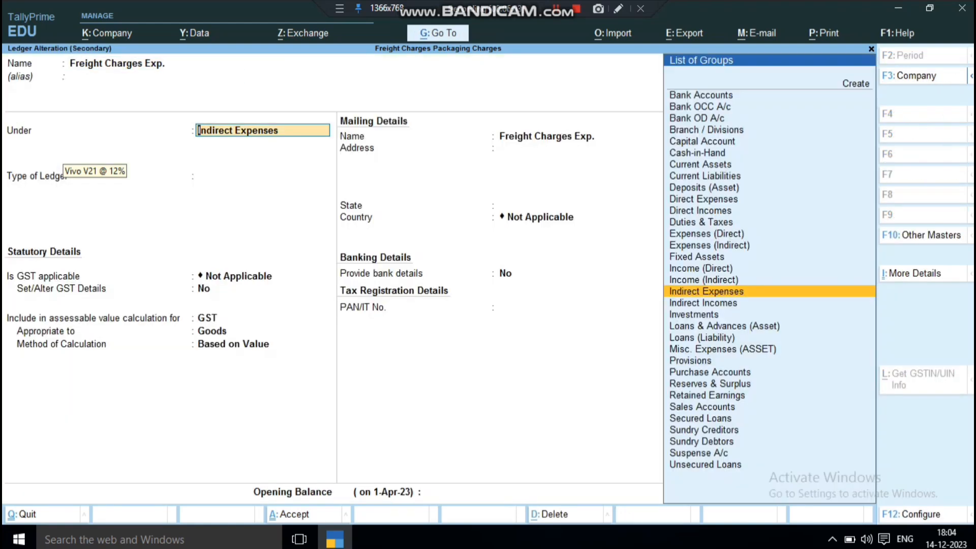
key(BackSpace)
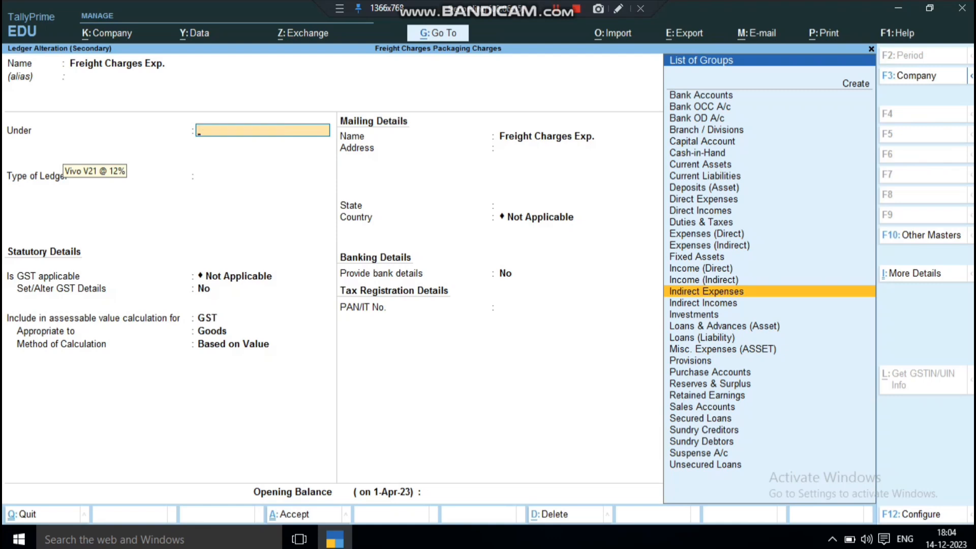
key(Escape)
Select the Freight Charges Gst ledger for the charge line, open it for alteration and set Set/Alter GST Details to Yes
key(Down)
key(Down)
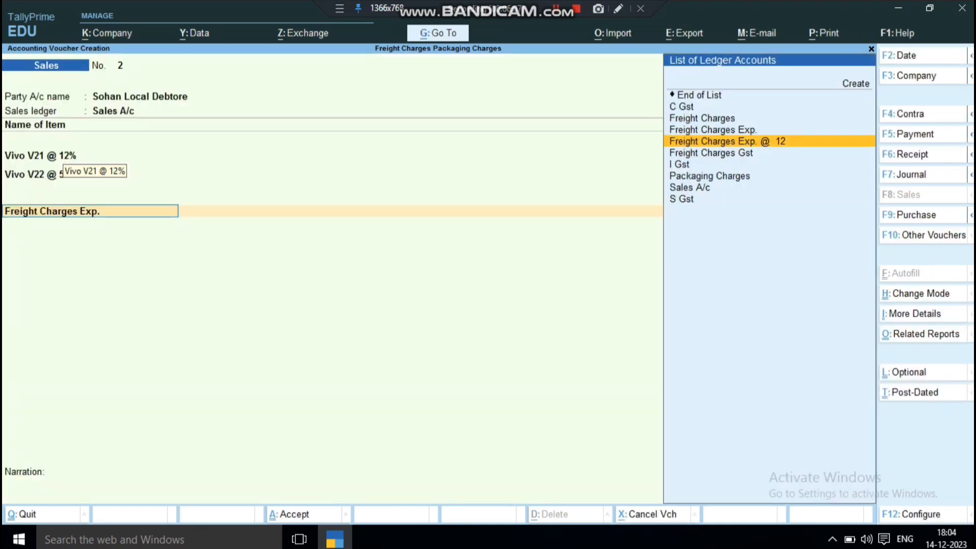
key(Return)
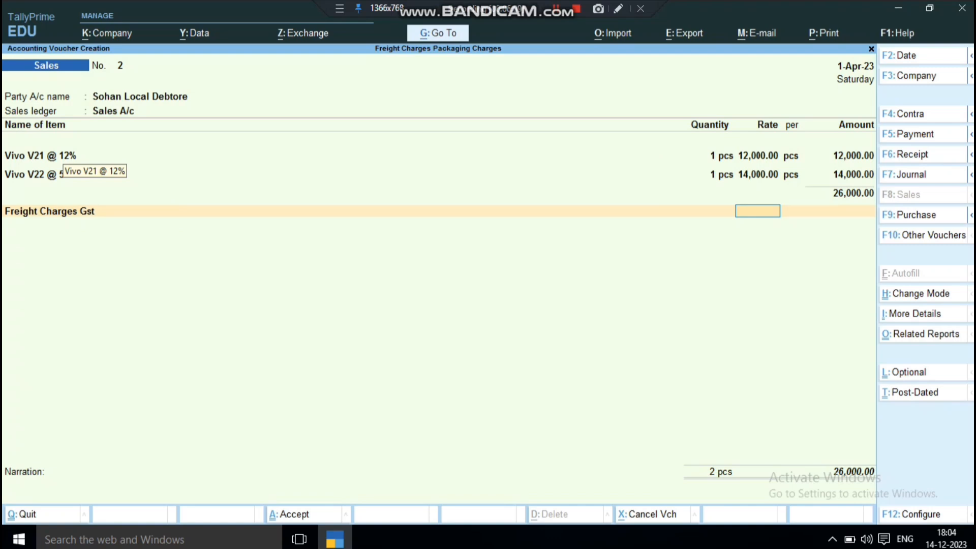
key(BackSpace)
key(ctrl+Return)
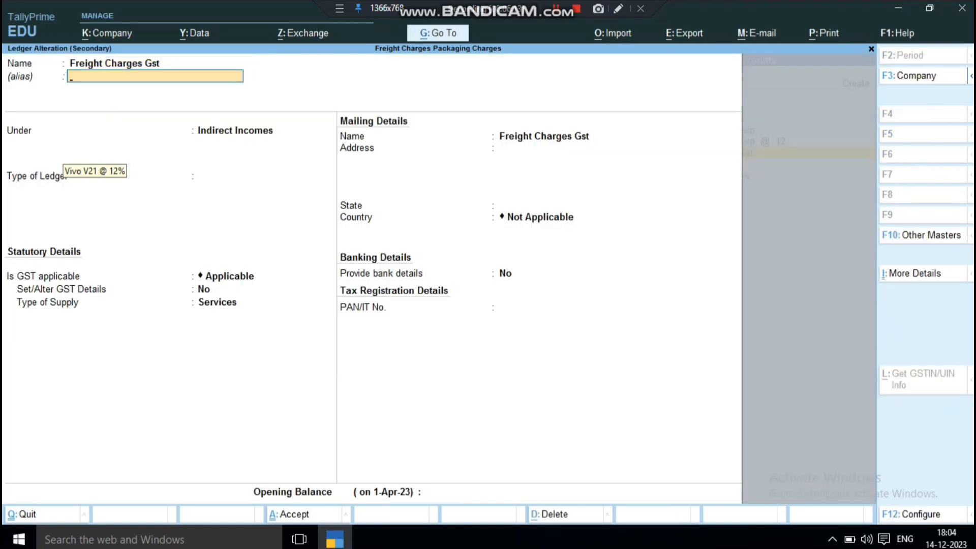
key(Return)
key(Return)
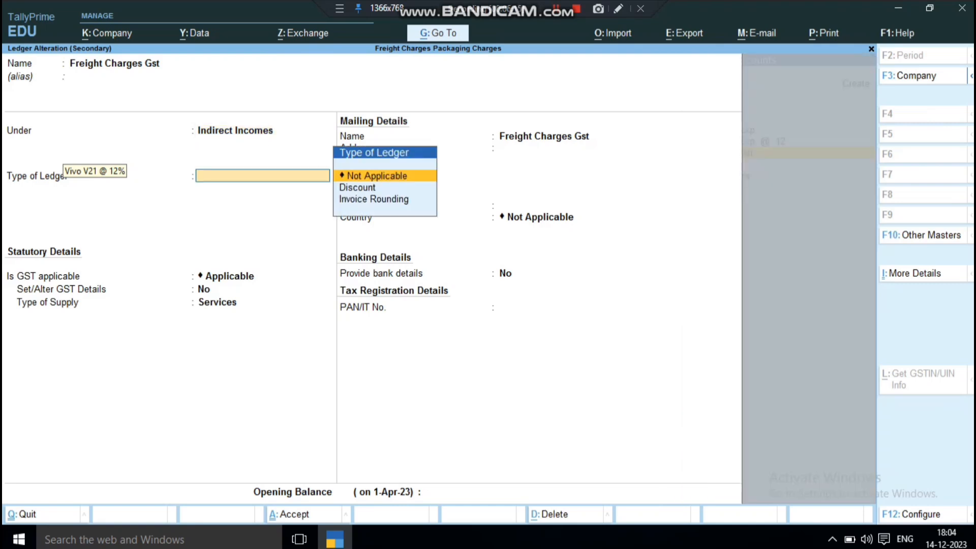
key(Return)
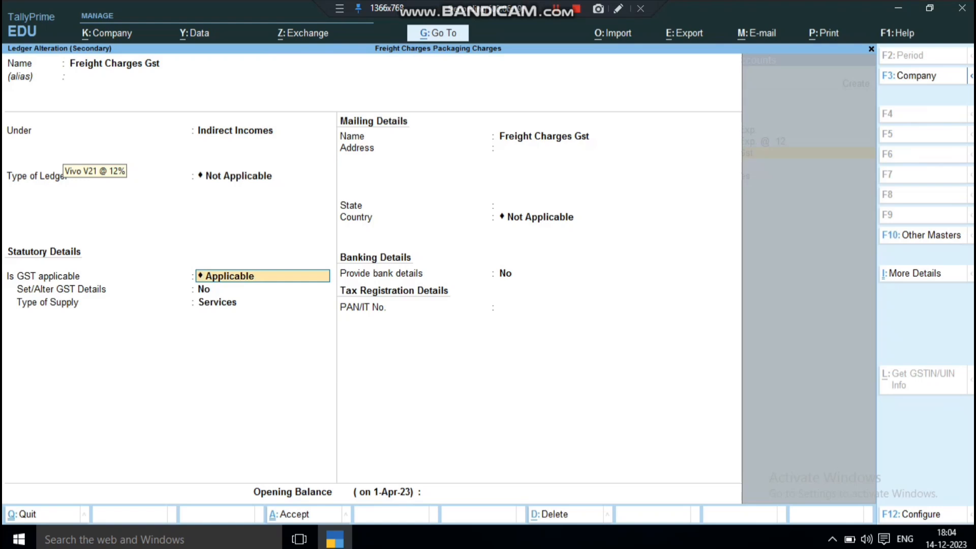
key(Return)
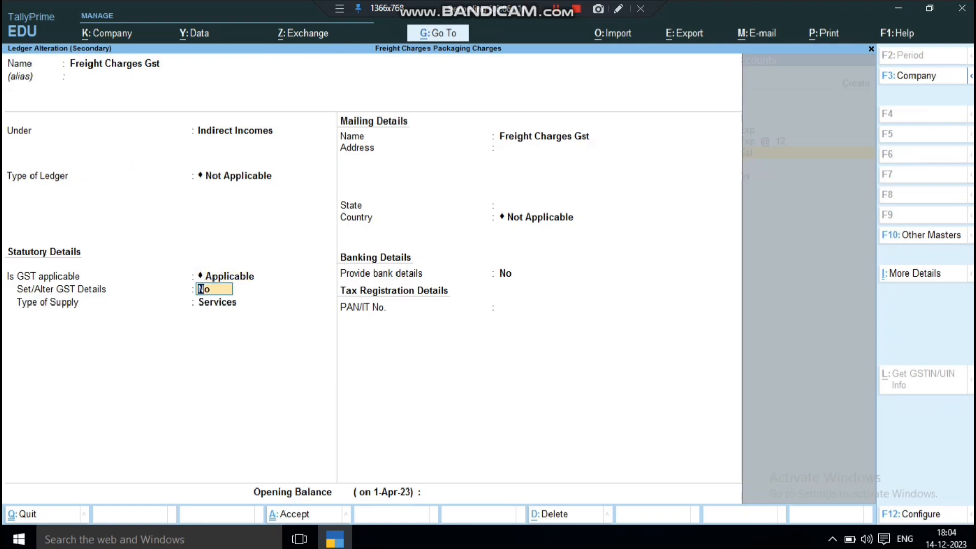
text(y)
key(Return)
Change the nature of transaction in the Freight Charges Gst ledger's GST details from Not Applicable to a sales type
key(Return)
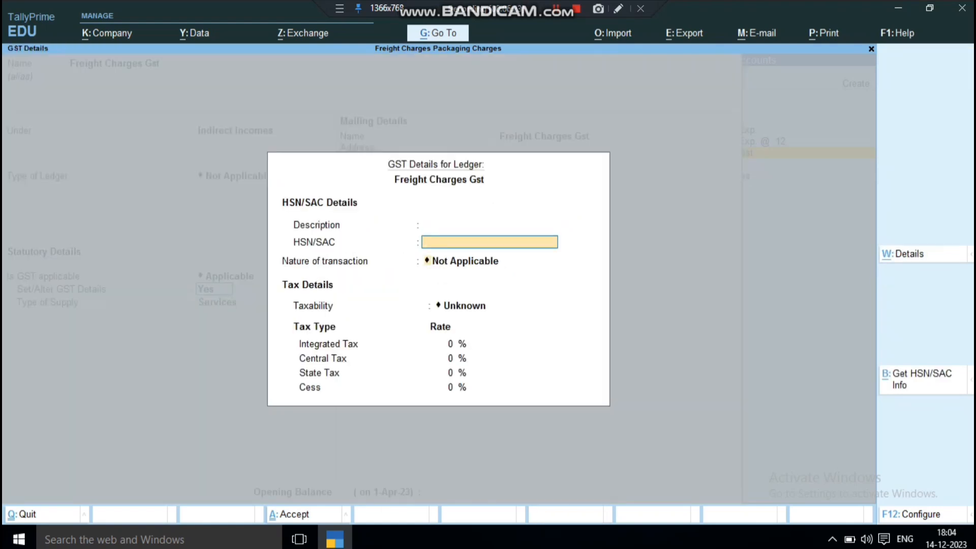
key(Return)
key(Down)
key(Down)
key(Down)
key(Down)
key(Down)
key(Down)
key(Down)
key(Down)
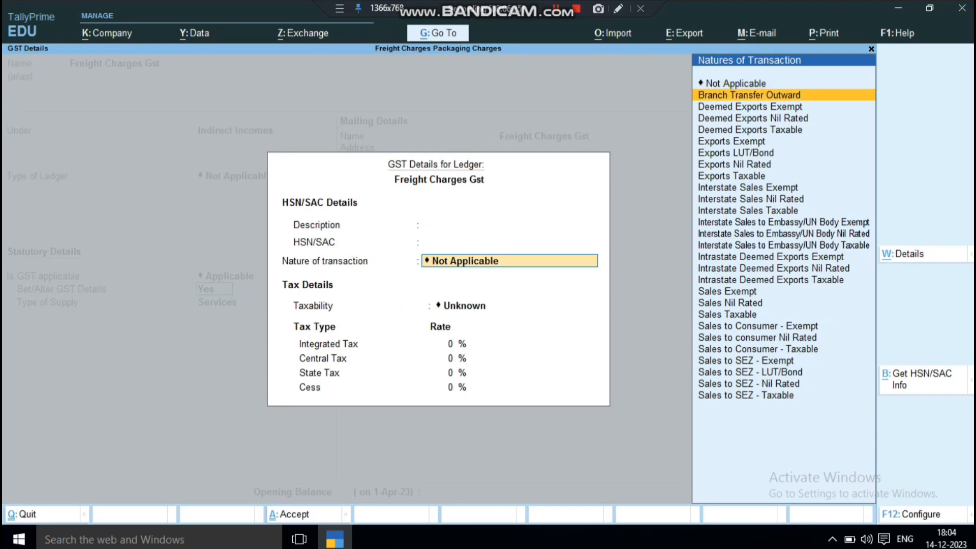
key(Right)
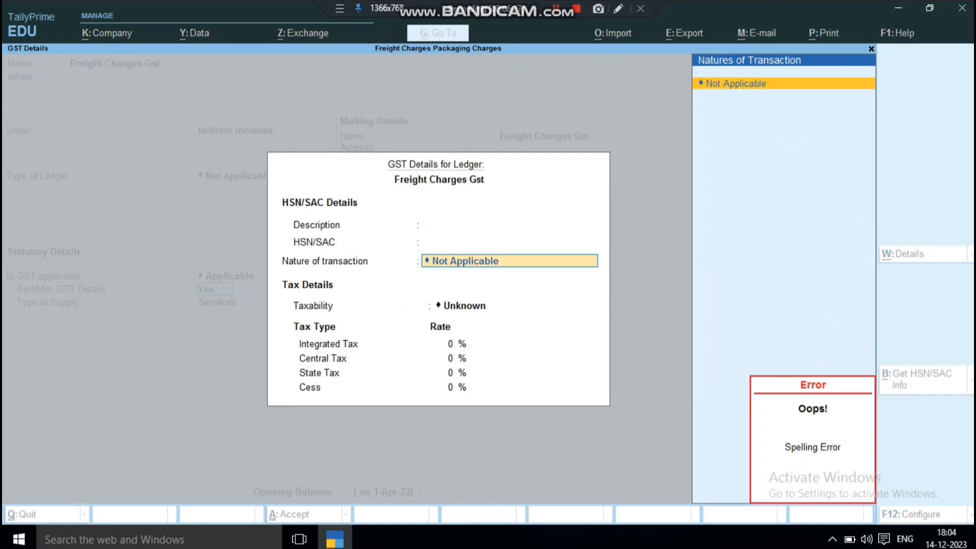
key(BackSpace)
key(BackSpace)
key(BackSpace)
key(BackSpace)
key(BackSpace)
key(BackSpace)
key(BackSpace)
key(BackSpace)
key(BackSpace)
key(BackSpace)
key(BackSpace)
key(BackSpace)
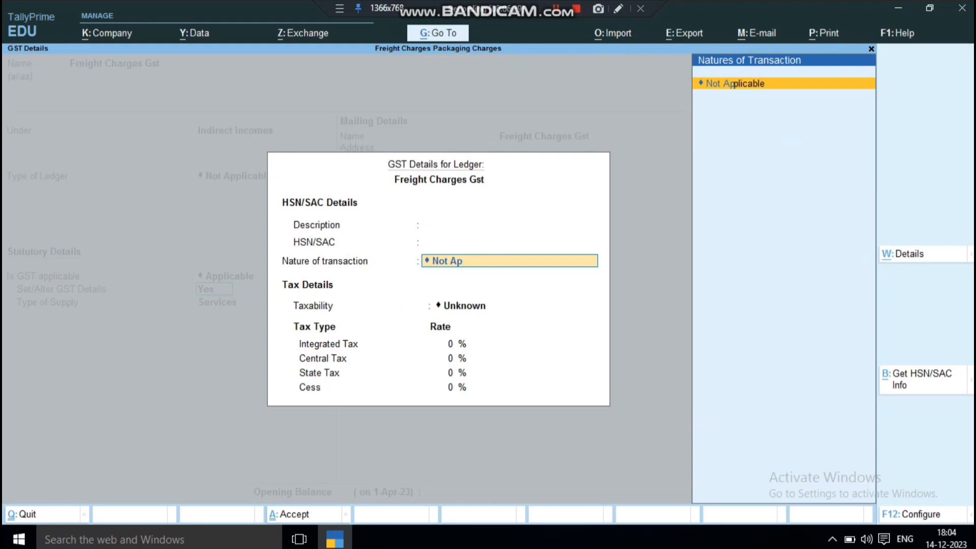
key(BackSpace)
key(BackSpace)
text(Sa)
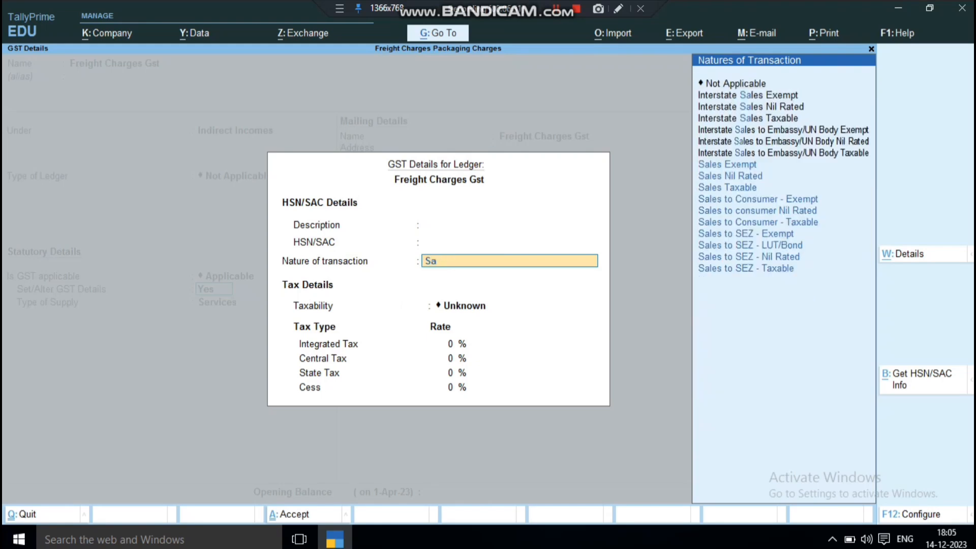
key(Down)
key(Return)
Set the ledger's GST rate to 12%, keep Services as the type of supply, and save the Freight Charges Gst ledger
text(12)
key(Return)
key(Return)
key(Return)
key(Return)
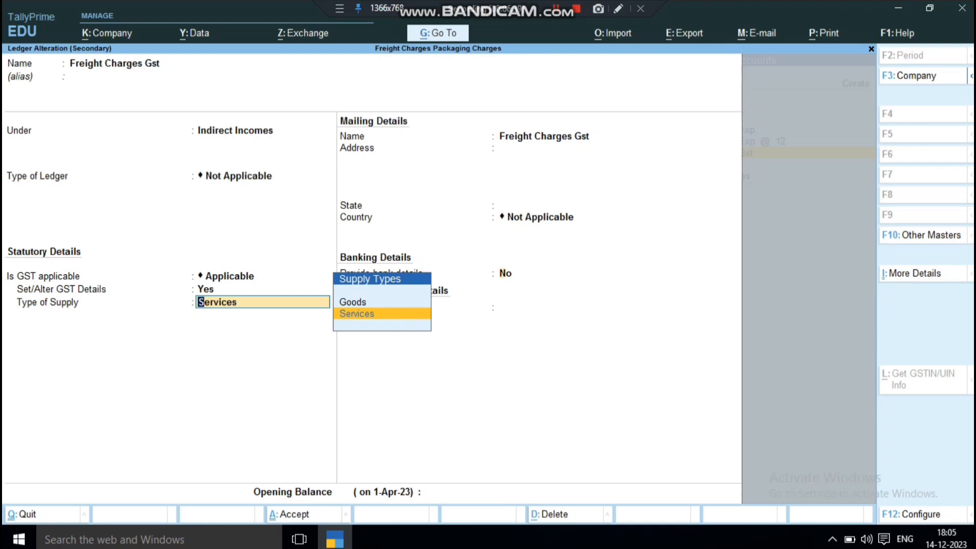
key(Return)
key(Return)
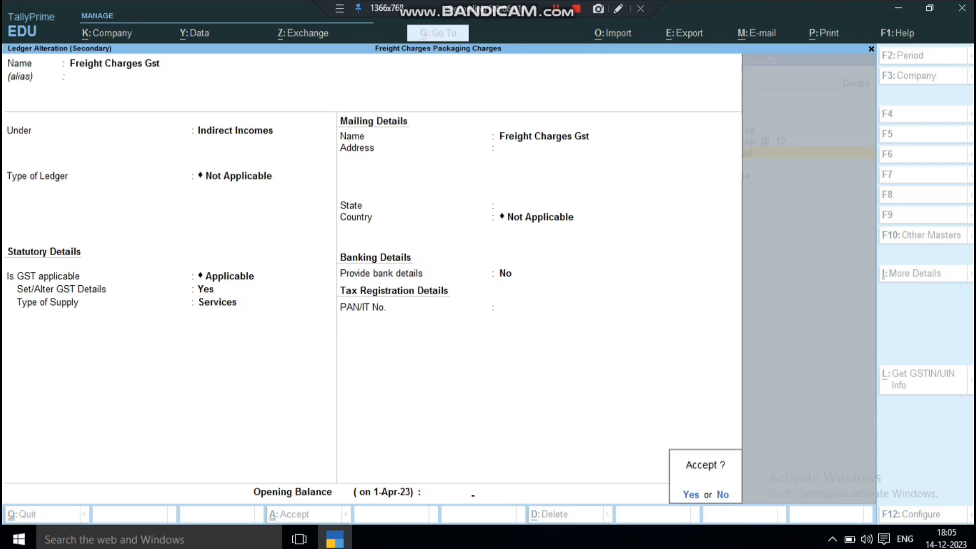
key(Return)
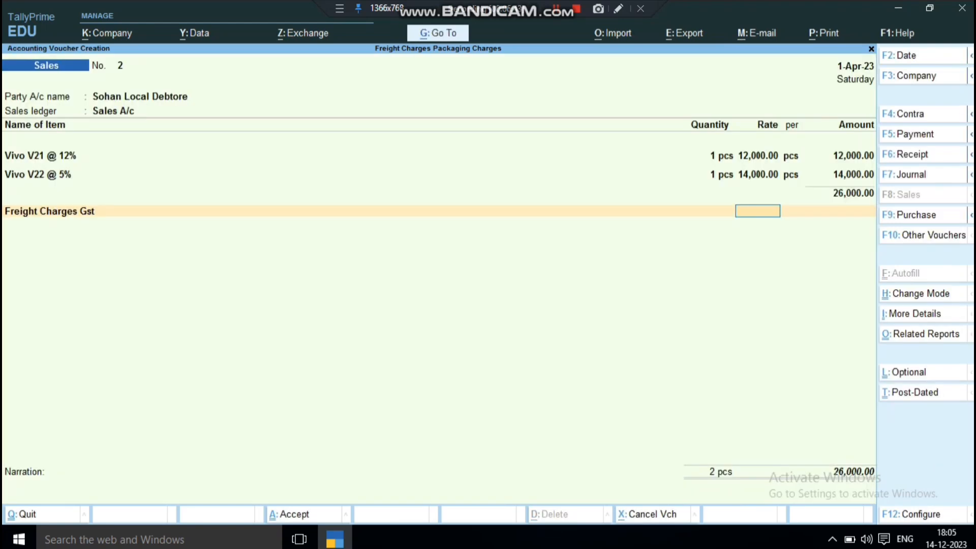
Set the Freight Charges Gst rate to 2% in the sales voucher and accept the calculated charge amount
text(2)
key(Return)
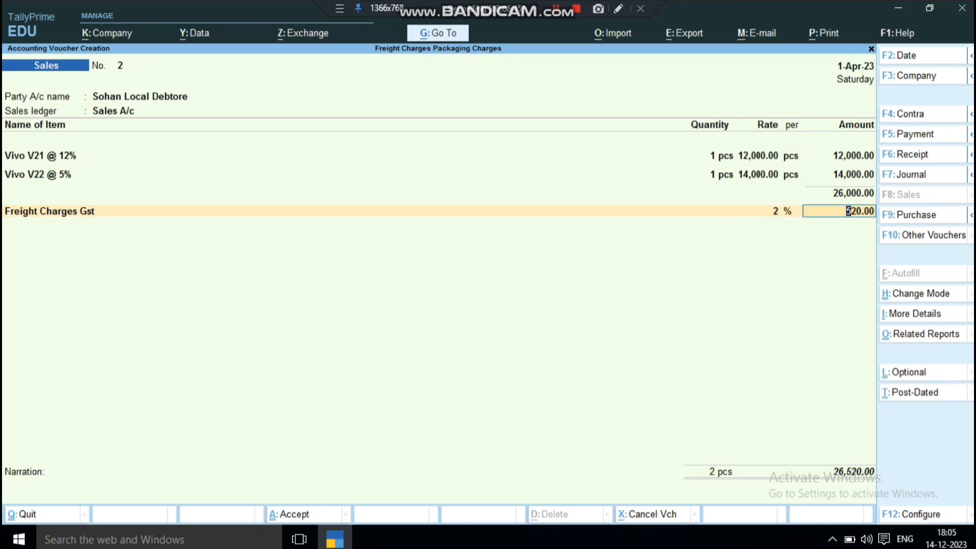
key(Return)
Add the C Gst and S Gst tax ledgers below the freight charge and save the sales voucher
key(Down)
key(Return)
key(Return)
key(Down)
key(Down)
key(Down)
key(Down)
key(Down)
key(Down)
key(Down)
key(Down)
key(Down)
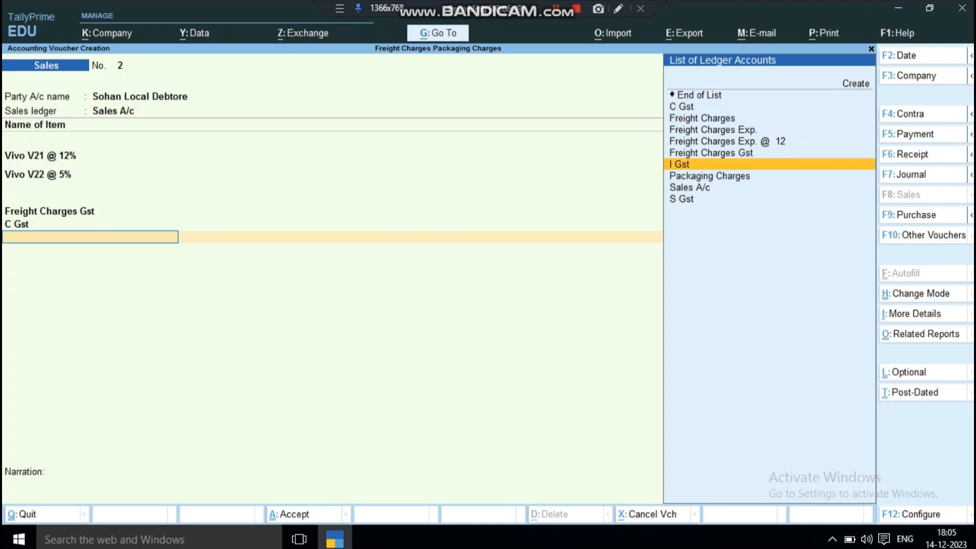
key(Return)
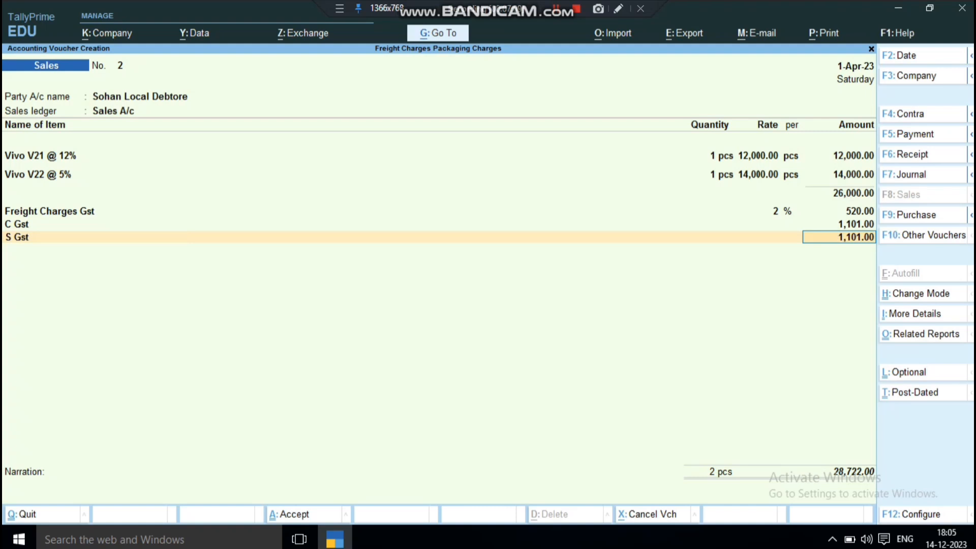
key(ctrl)
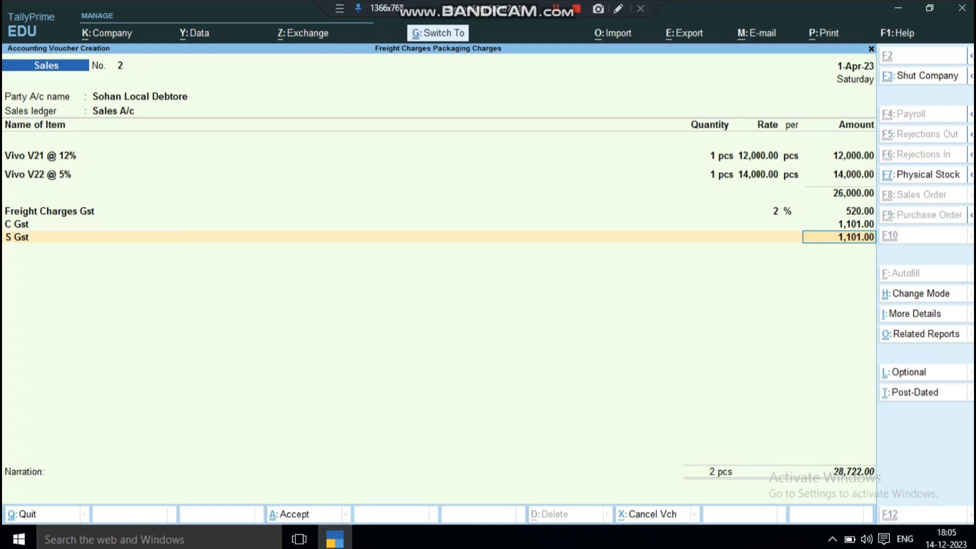
key(ctrl+a)
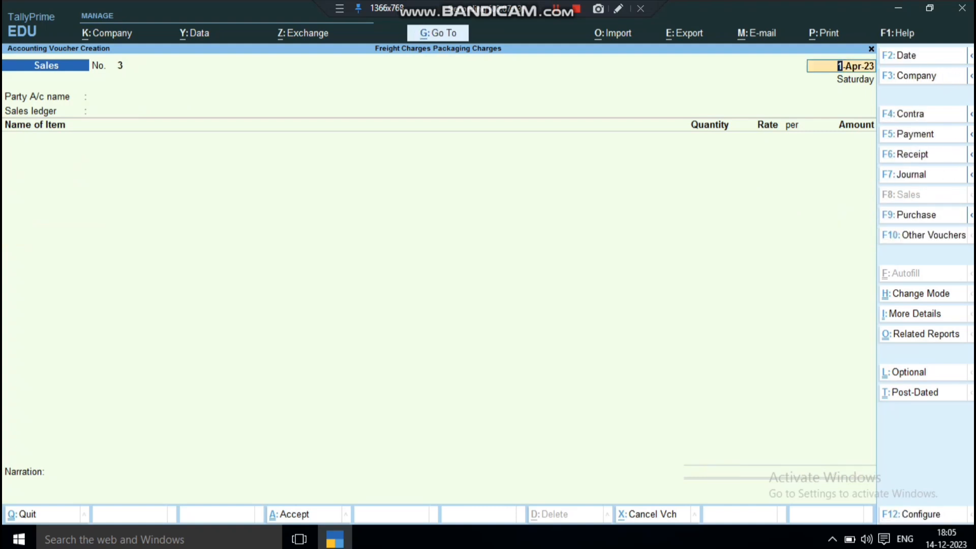
Reopen the last saved sales voucher and check its tax invoice print preview, including the tax breakup, then close it
key(Page_Up)
key(ctrl+p)
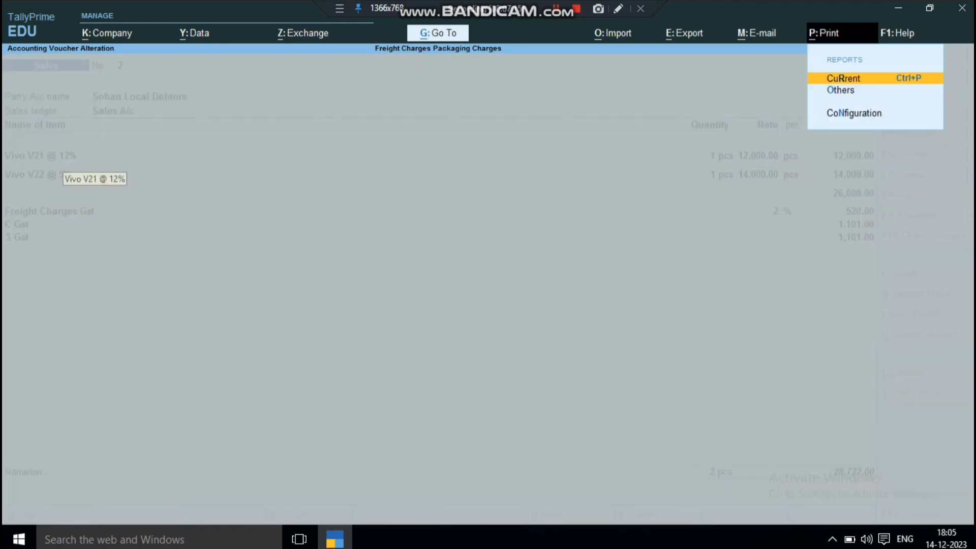
key(Return)
key(Return)
key(Return)
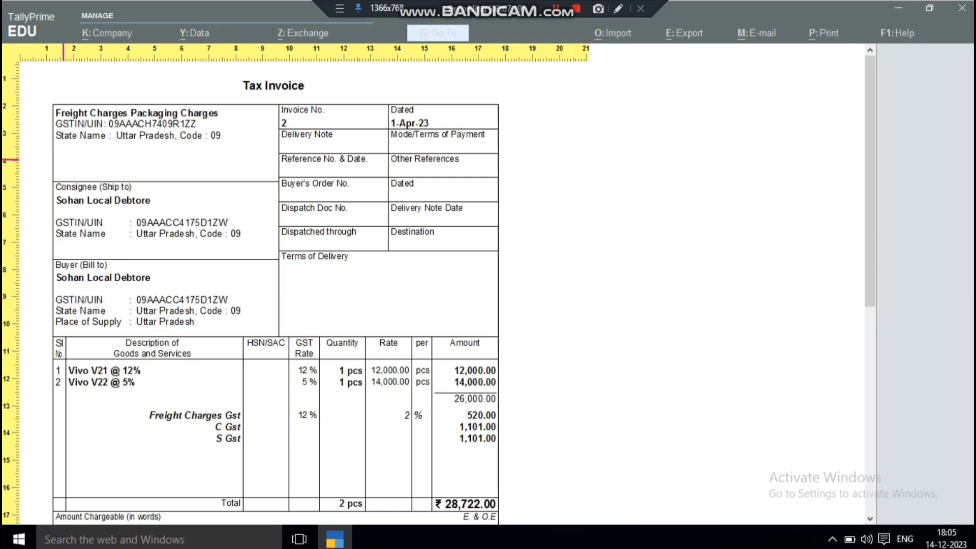
key(Down)
key(Down)
key(Down)
key(Down)
key(Down)
key(Down)
key(Down)
key(Down)
key(Down)
key(Down)
key(Down)
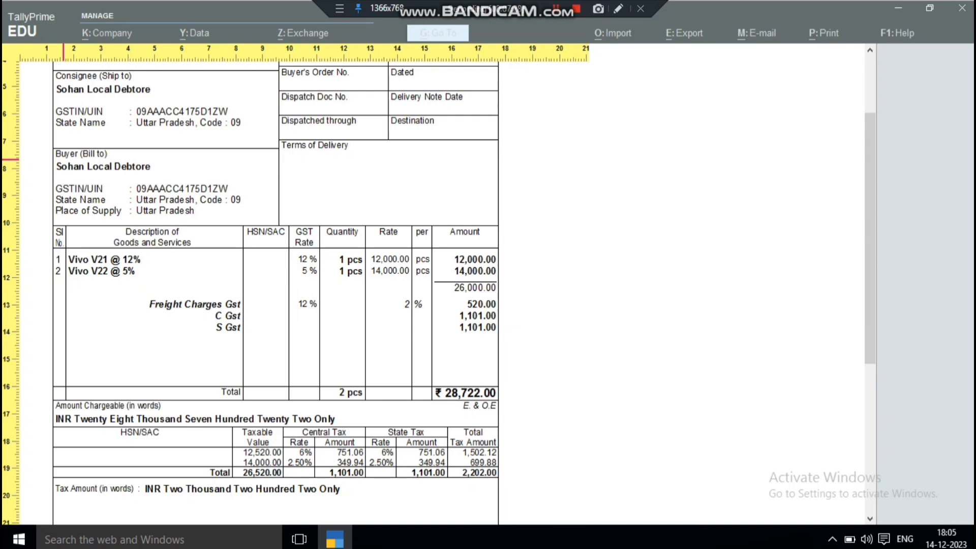
key(Escape)
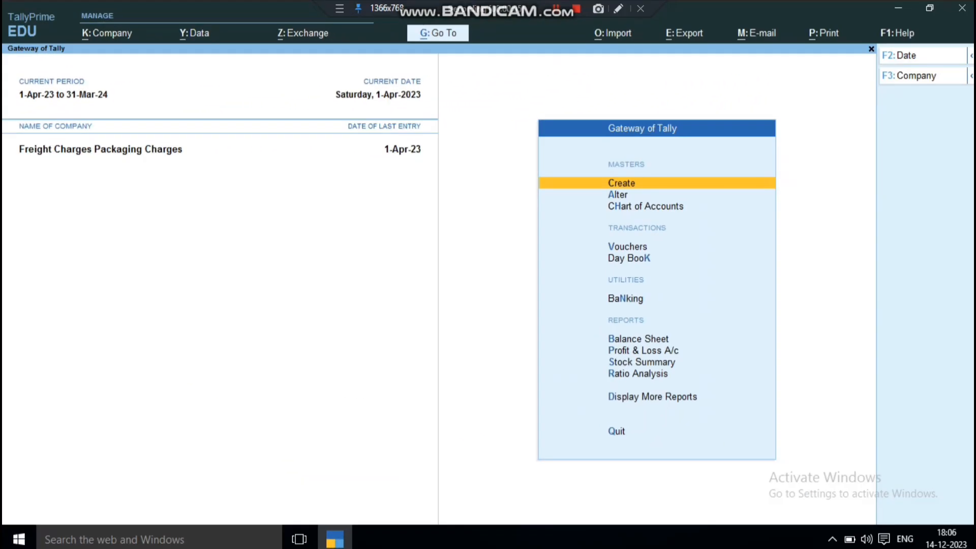
Start a purchase voucher for the interstate creditor, keep the default party details and choose Purchase A/c as the purchase ledger
key(Down)
key(Down)
key(Down)
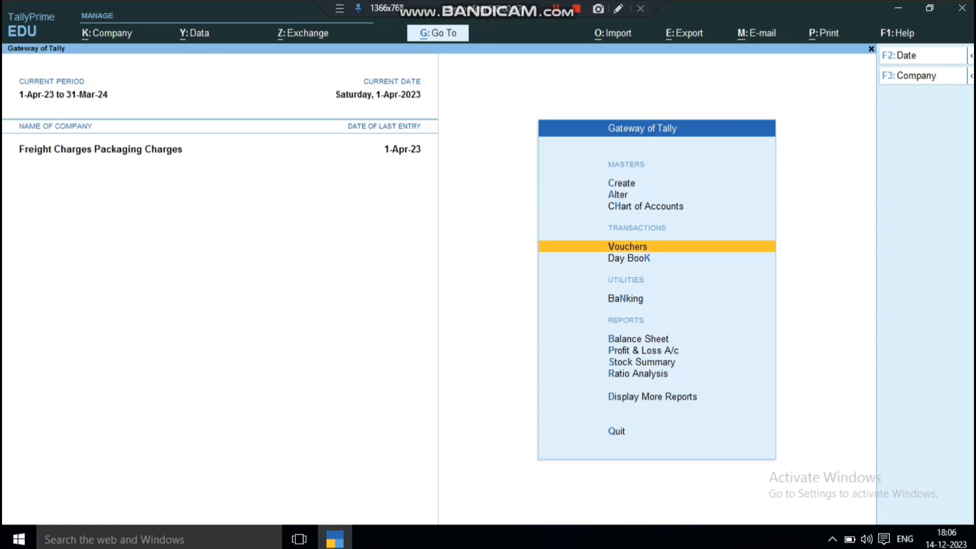
key(Return)
key(F9)
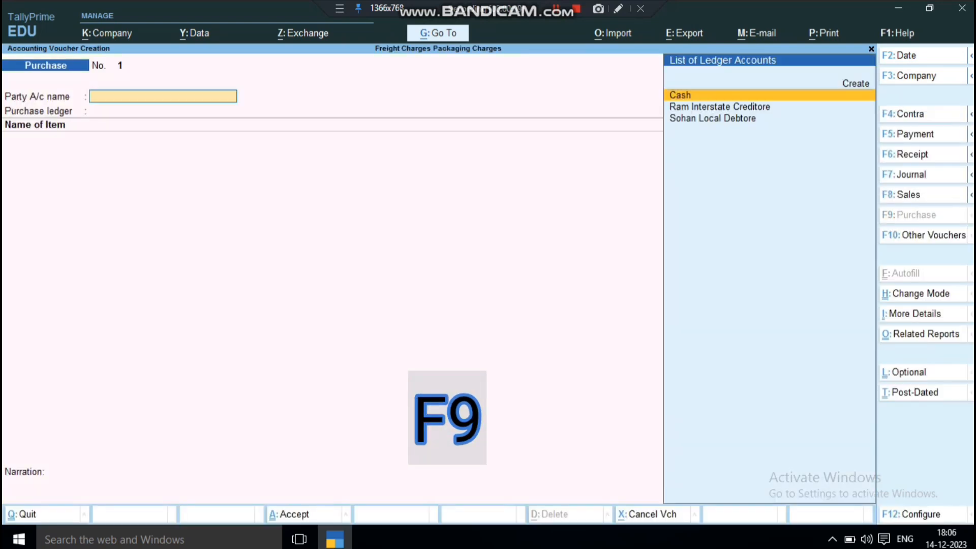
key(Down)
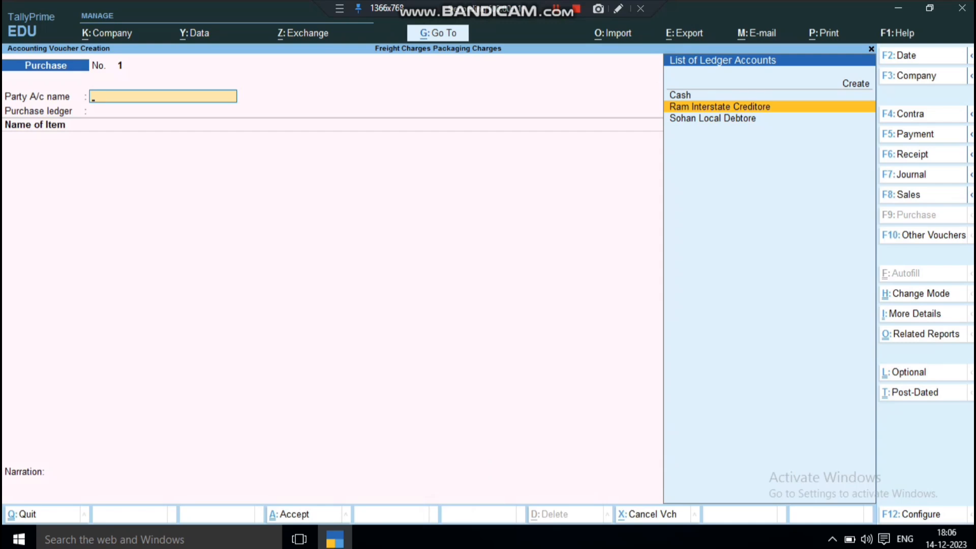
key(Return)
key(ctrl+a)
key(Return)
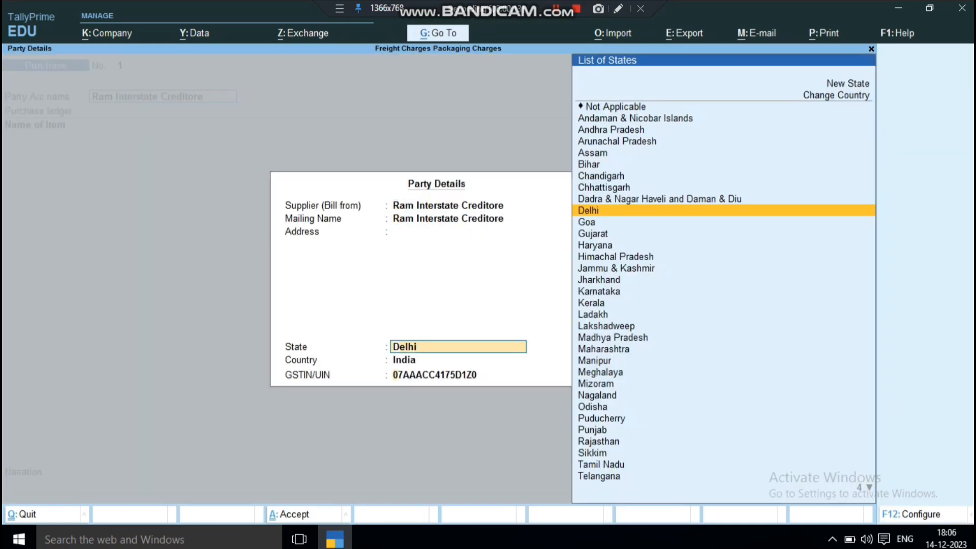
key(ctrl+a)
key(Return)
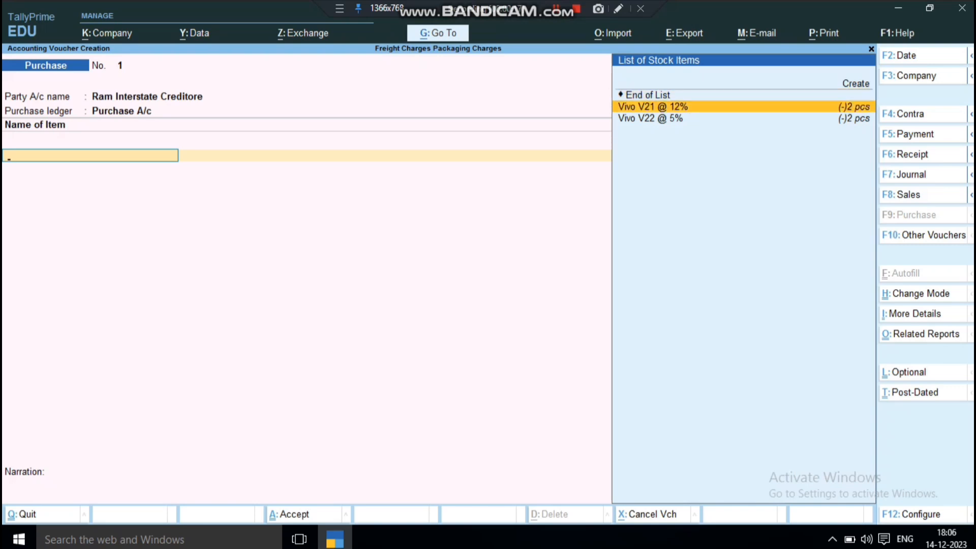
Enter the item Vivo V21 @ 12% with a quantity of 1 pcs at a rate of 15,000
key(Return)
text(1)
key(Return)
text(15000)
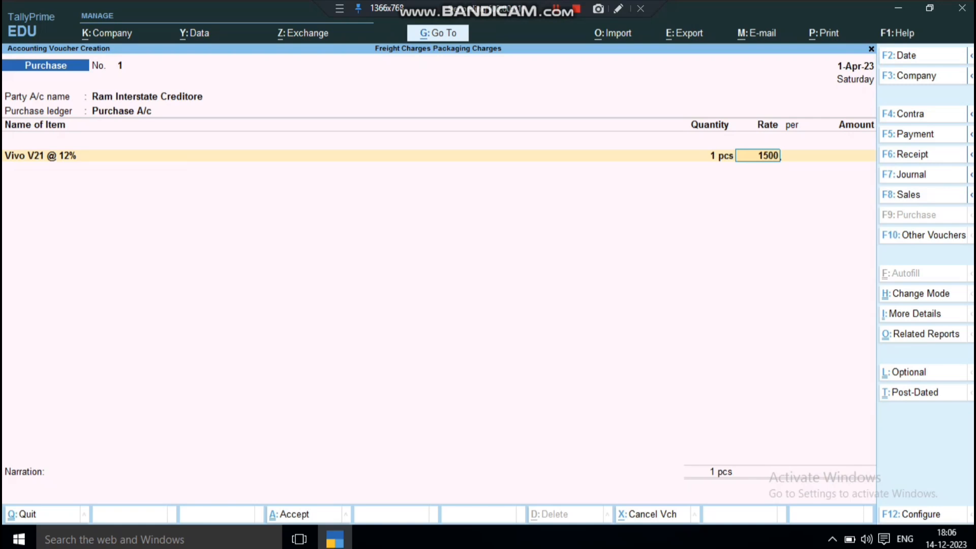
key(Return)
key(Return)
key(Return)
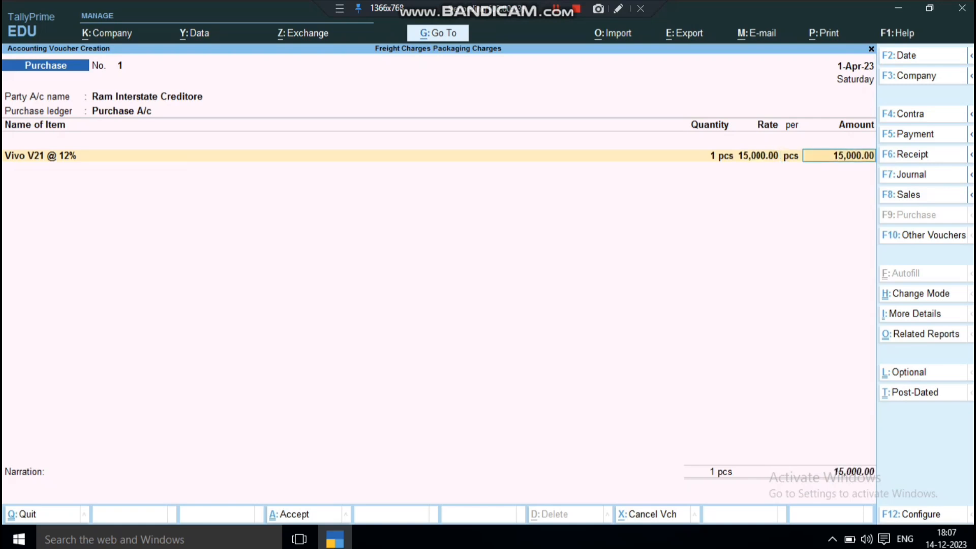
Enter the item Vivo V22 @ 5% with a quantity of 1 pcs at 14,000 and end the item list
key(Down)
key(Down)
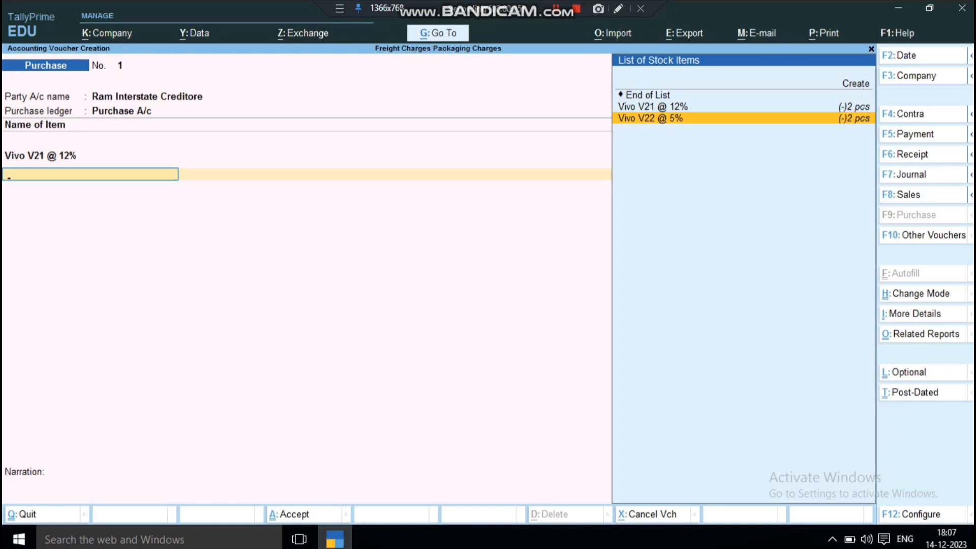
key(Return)
text(1)
key(Return)
text(14,000)
key(Return)
key(Return)
key(Return)
key(Return)
Choose the Freight Charges Exp. ledger for the purchase voucher's charge line and open it for alteration
key(Down)
key(Down)
key(Down)
key(Down)
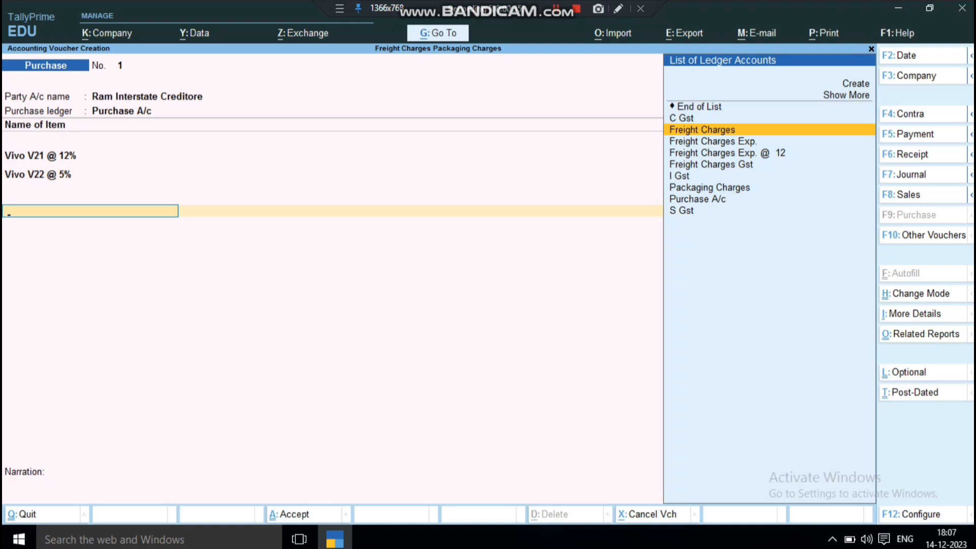
key(Down)
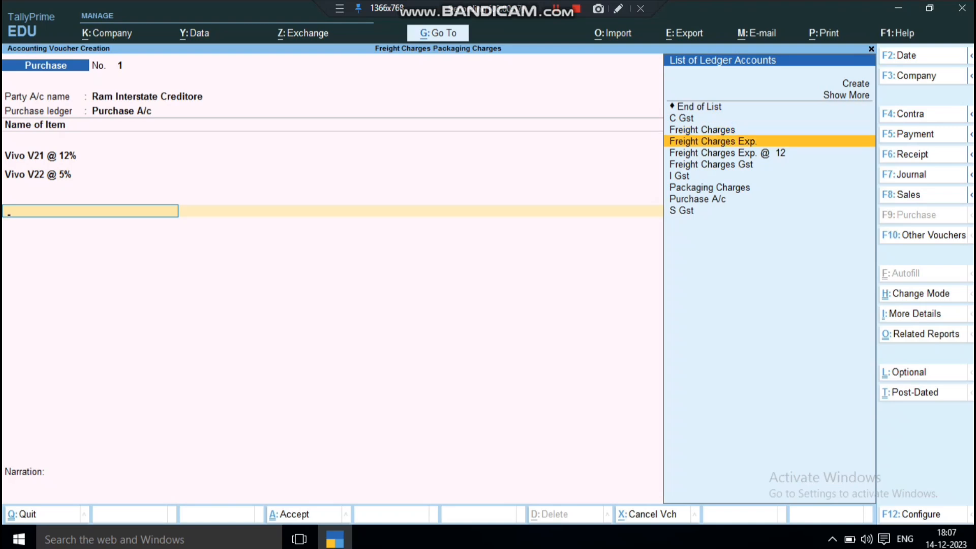
key(Return)
key(BackSpace)
key(ctrl+Return)
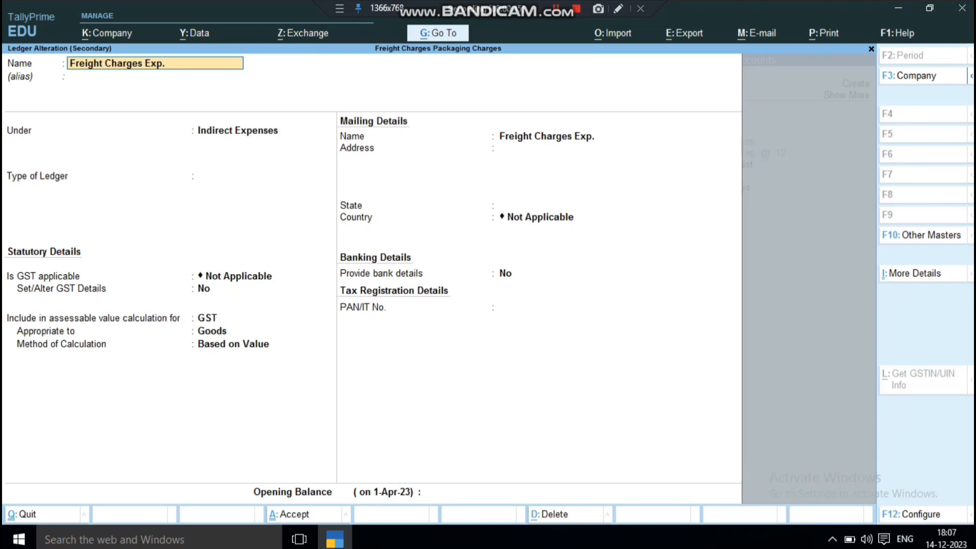
Review the Freight Charges Exp. ledger's group, GST applicability and assessable value settings, and accept the ledger
key(Return)
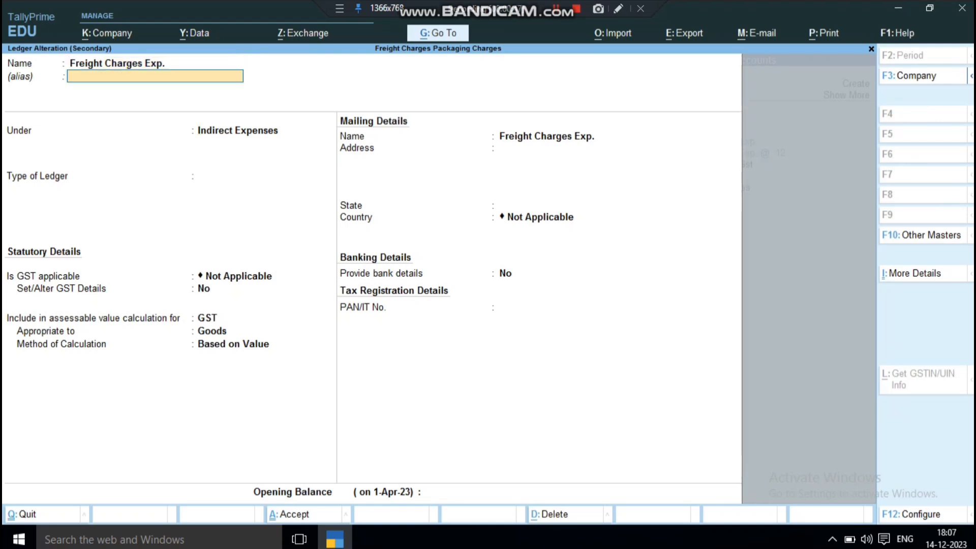
key(Return)
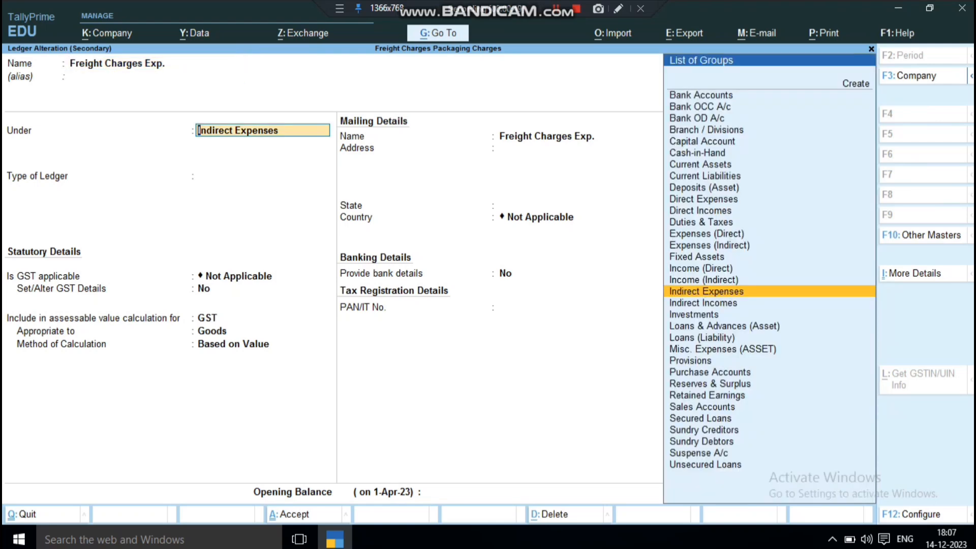
key(Return)
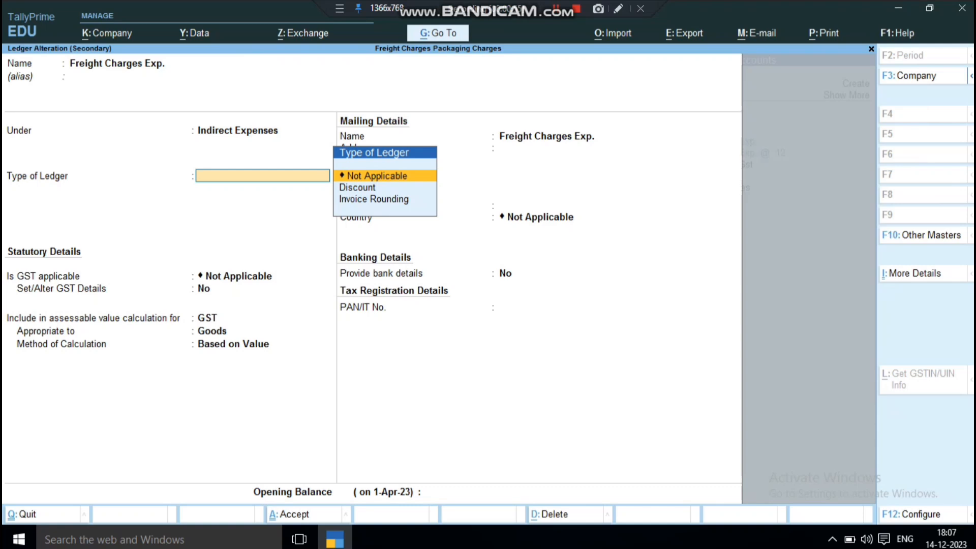
key(Return)
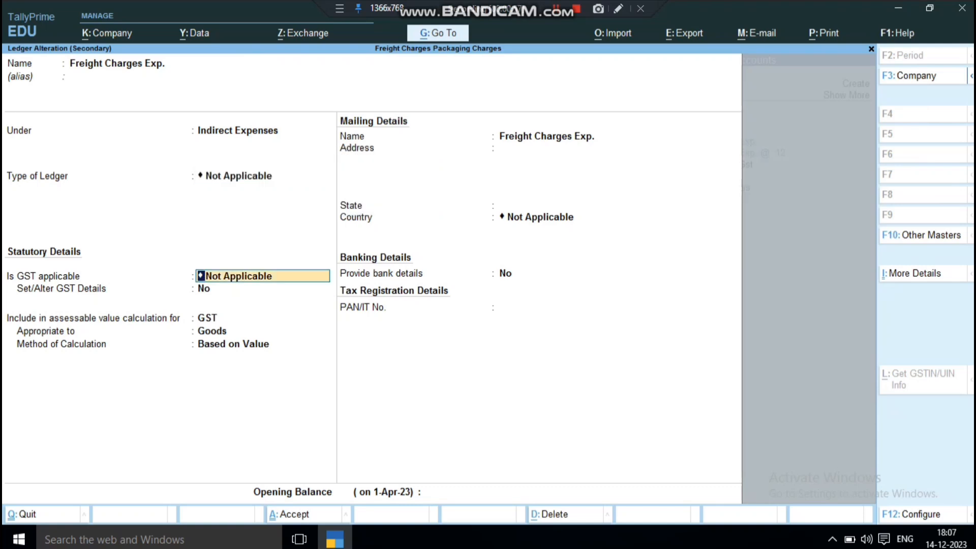
key(Return)
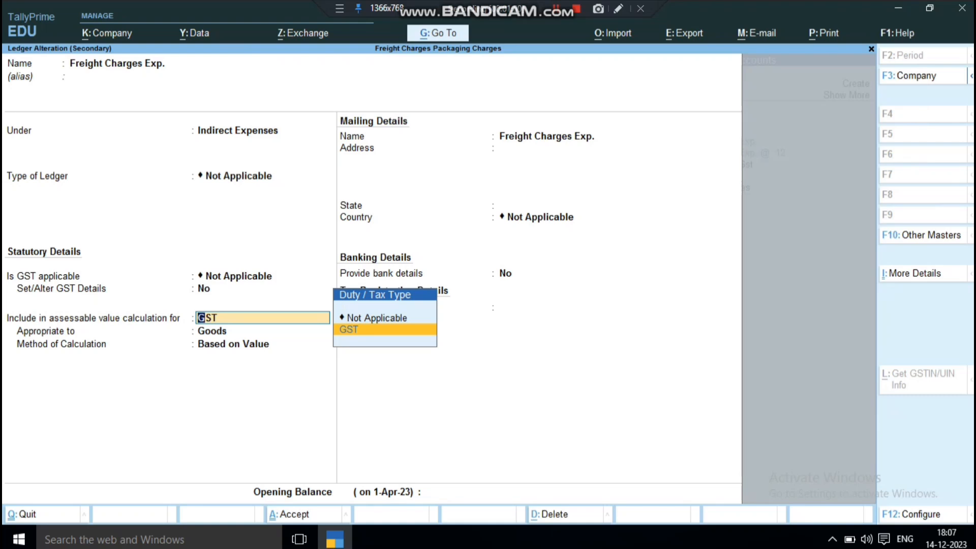
key(Return)
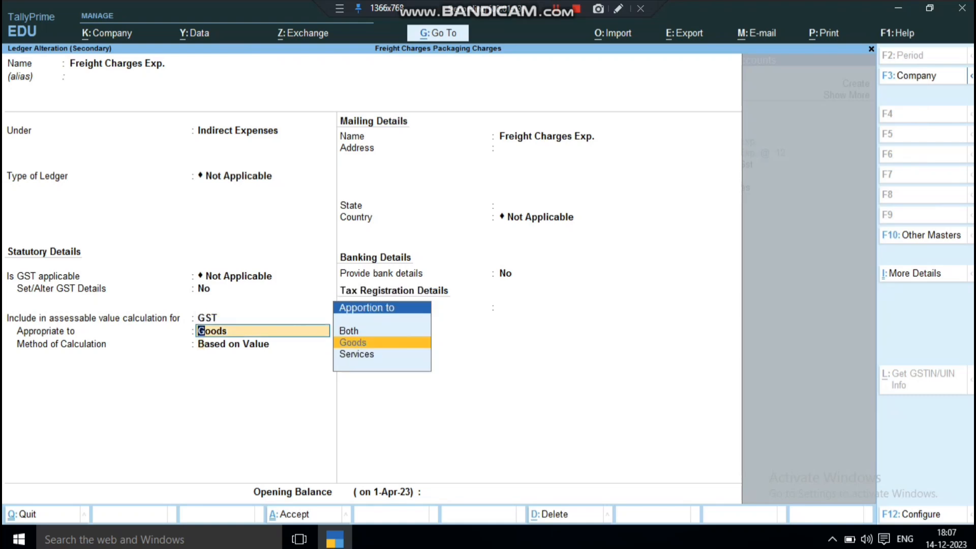
key(Return)
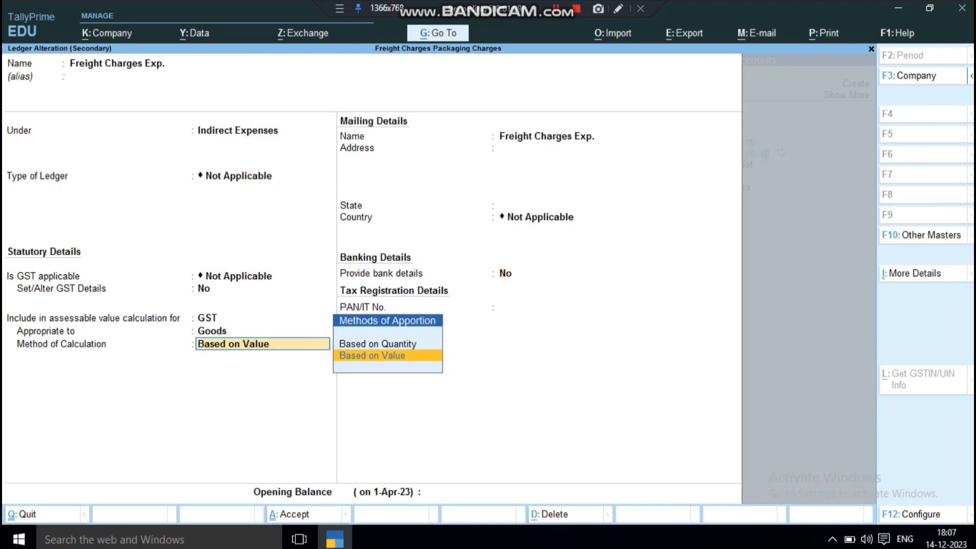
key(Return)
key(Return)
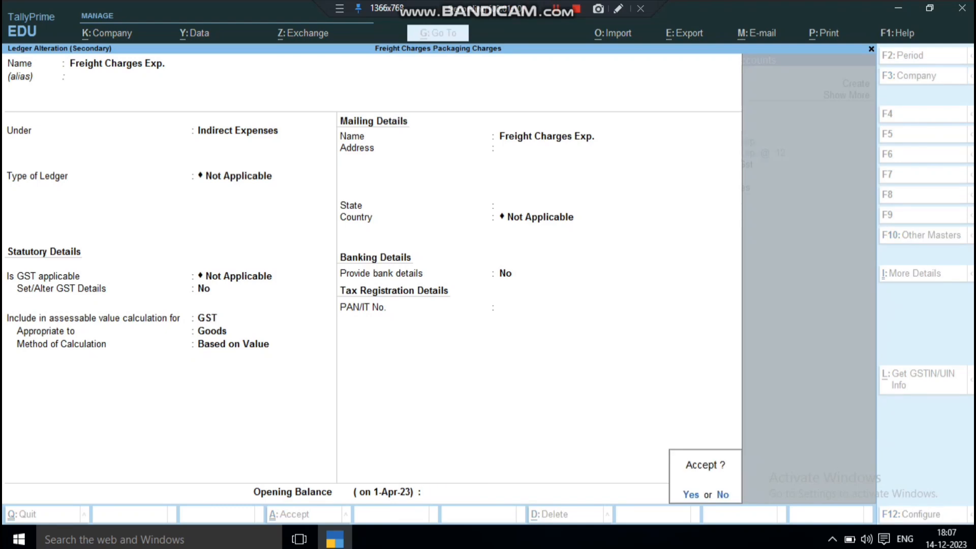
key(Return)
Set the Freight Charges Exp. rate to 1% in the purchase voucher and accept the calculated amount
text(1)
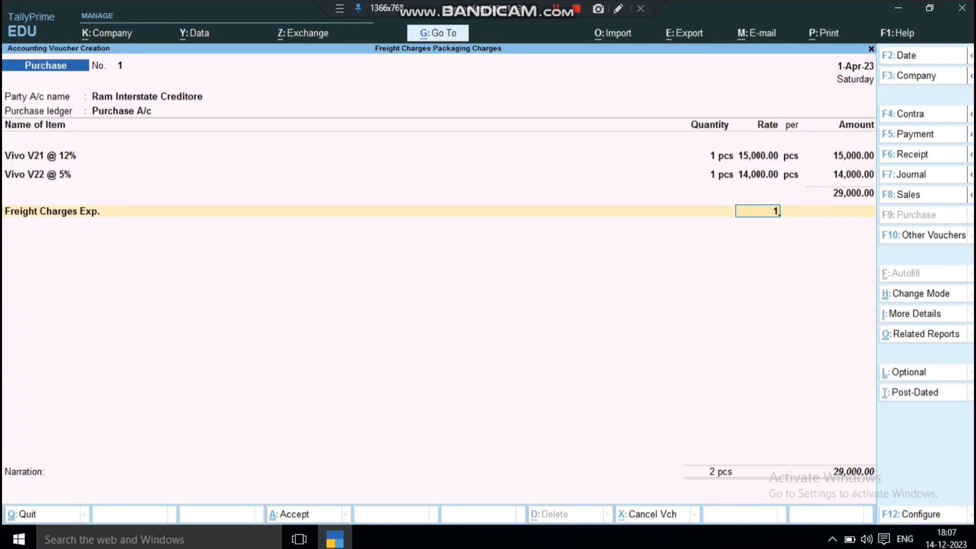
key(Return)
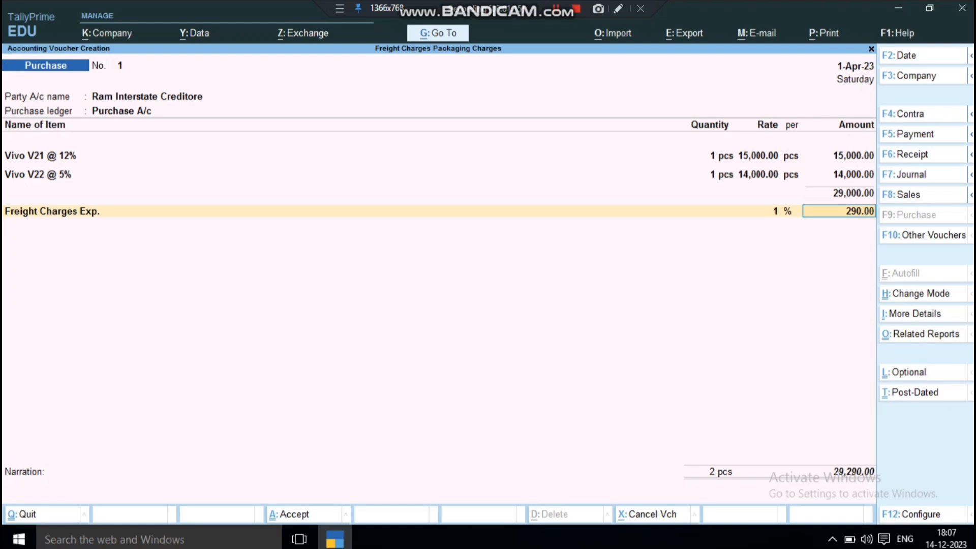
key(Return)
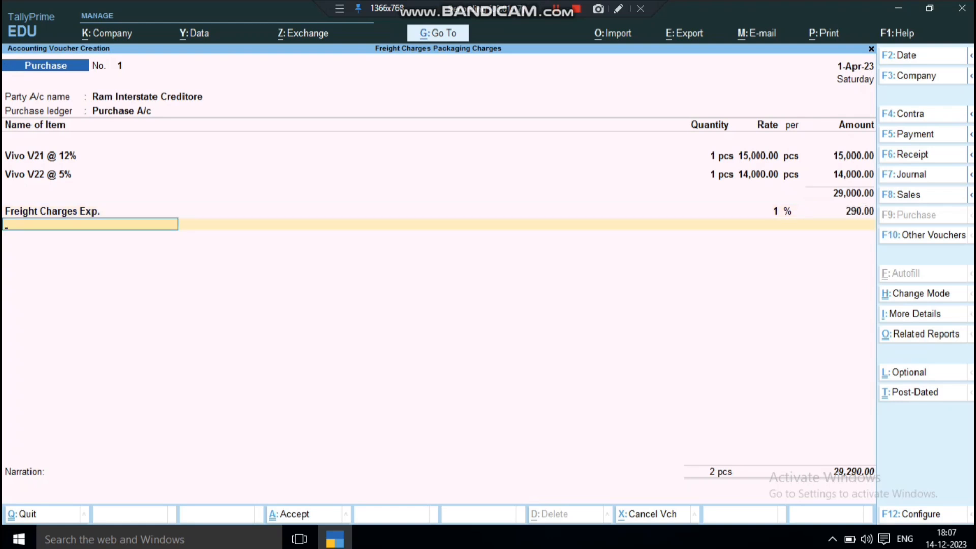
End the ledger list after the Freight Charges Exp. line and save the purchase voucher
key(Down)
key(Down)
key(Down)
key(Down)
key(Down)
key(Down)
key(Down)
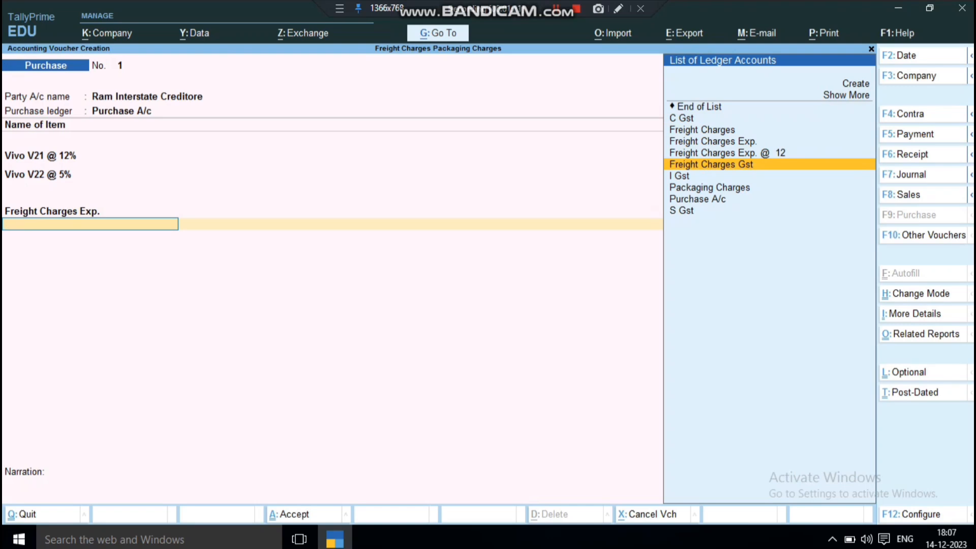
key(Up)
key(Up)
key(Up)
key(Up)
key(Up)
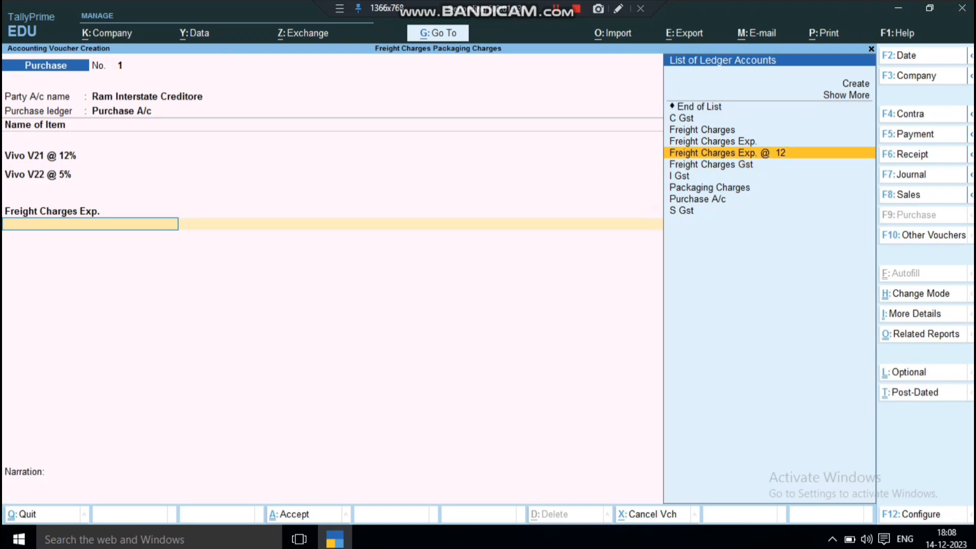
key(Return)
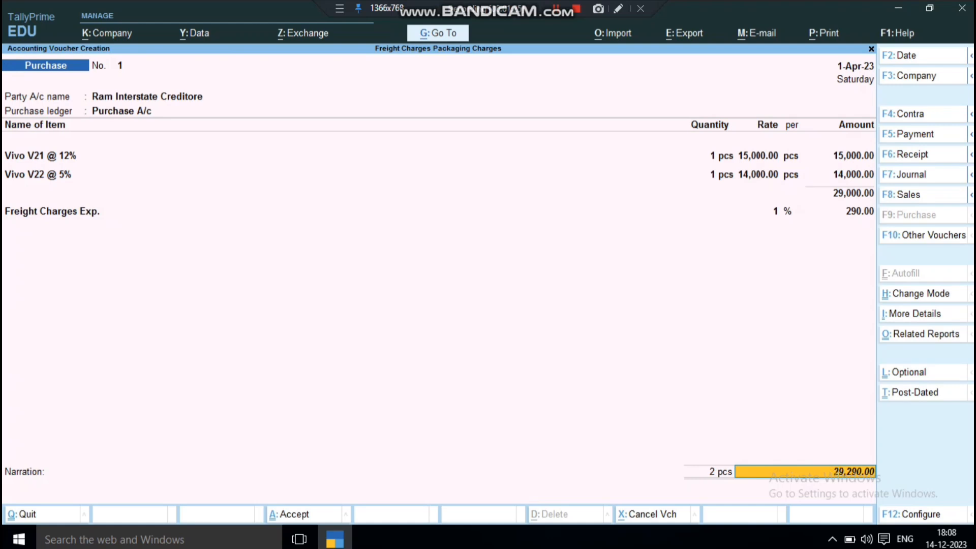
key(ctrl)
key(ctrl+a)
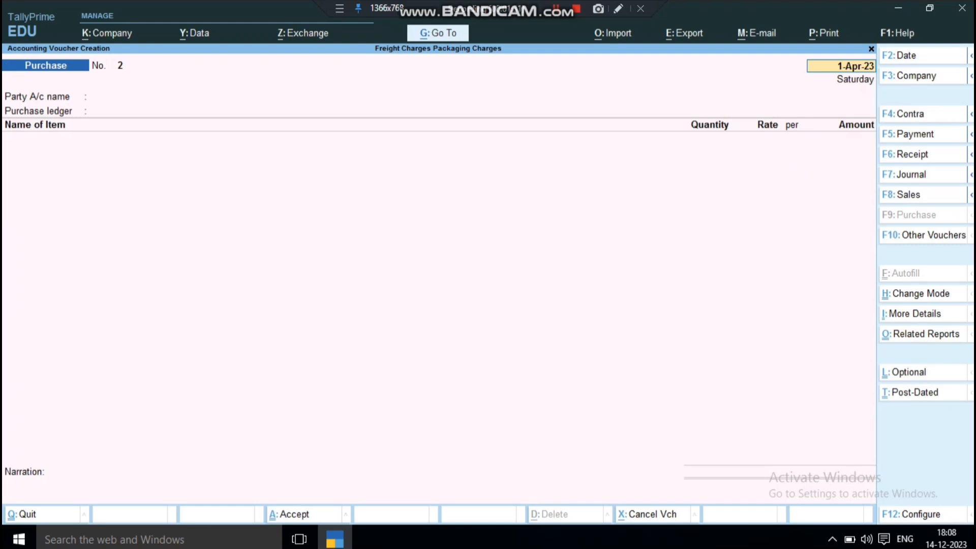
Preview the invoice of the purchase voucher just saved, examine its Freight Charges Exp. line, and close the preview
key(Page_Up)
key(alt+p)
key(Return)
key(Return)
key(Left)
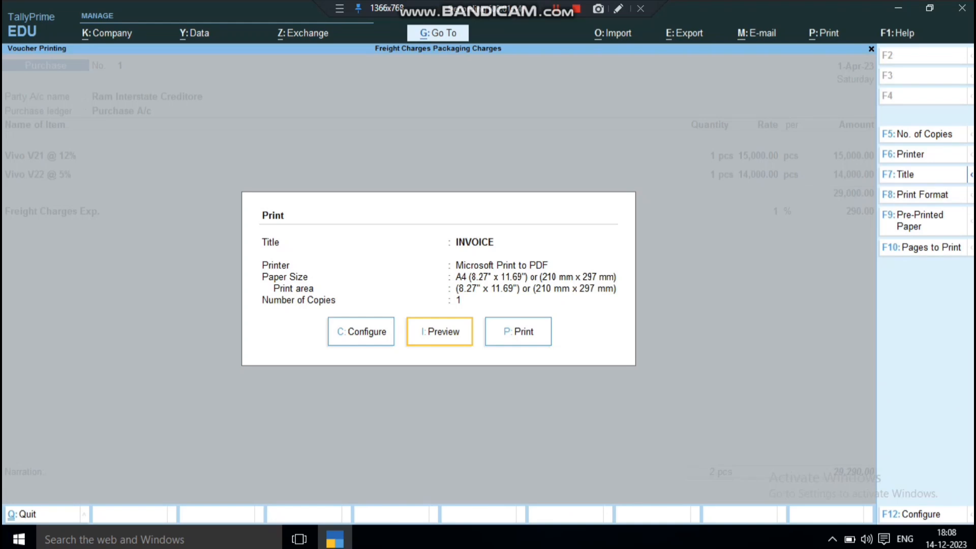
key(Return)
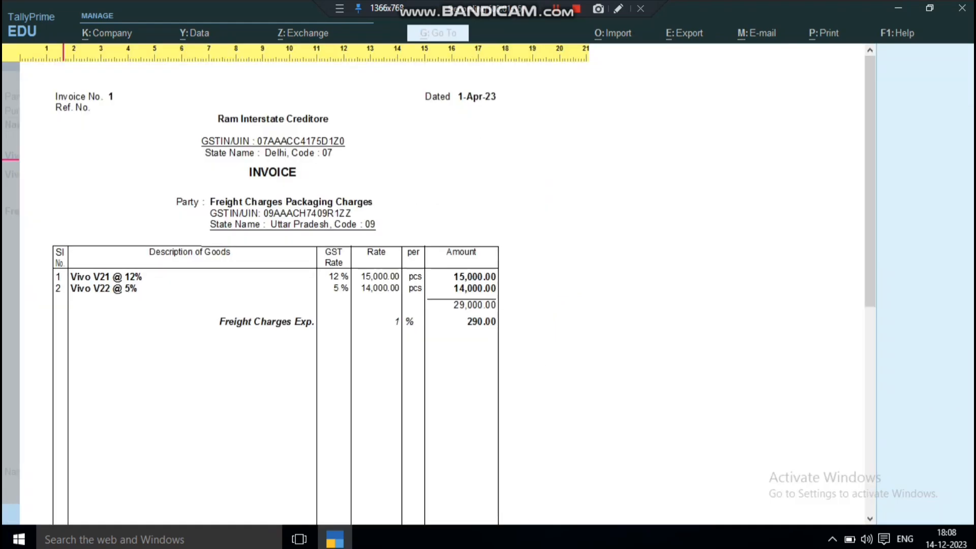
key(Down)
key(Down)
key(Down)
key(Down)
key(Down)
key(Down)
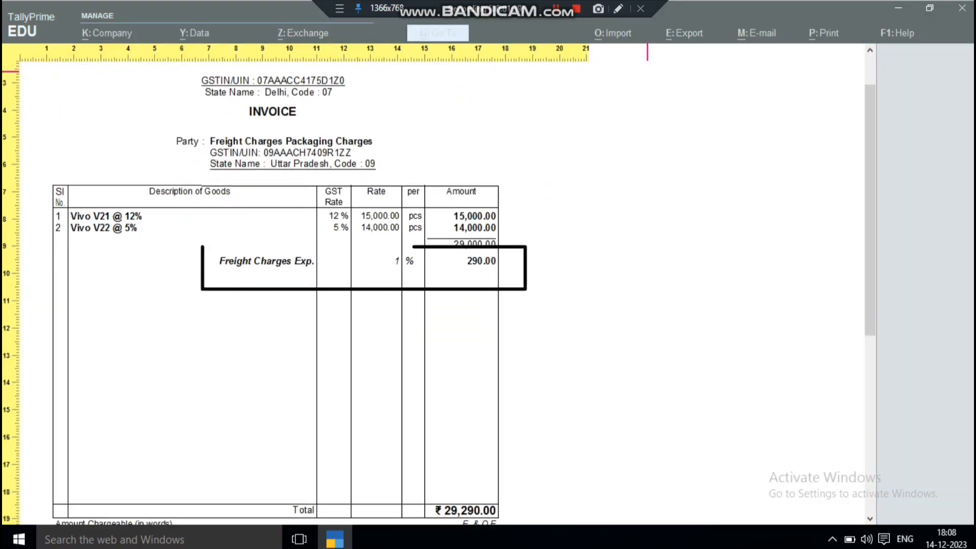
key(Escape)
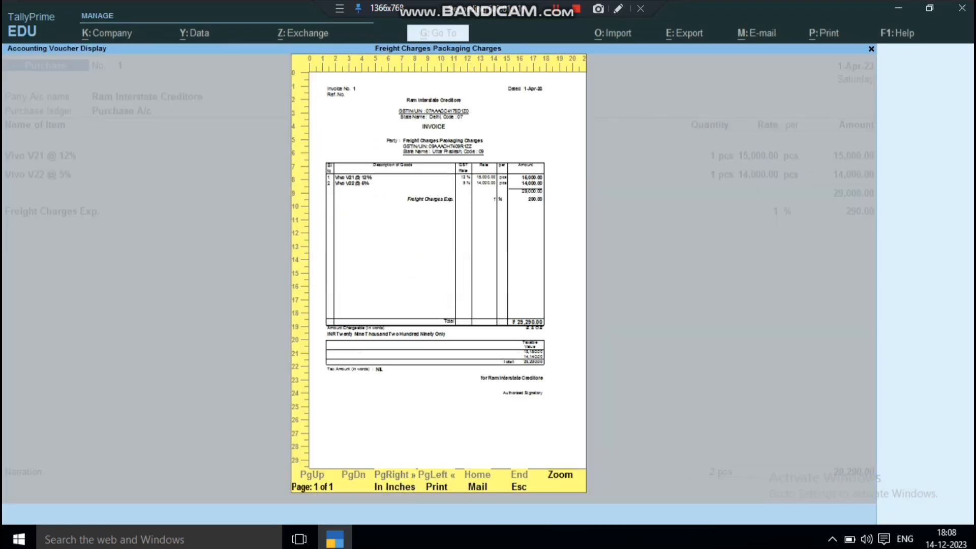
key(Escape)
Leave the saved voucher and start a new purchase voucher with the interstate creditor as the party account
key(Escape)
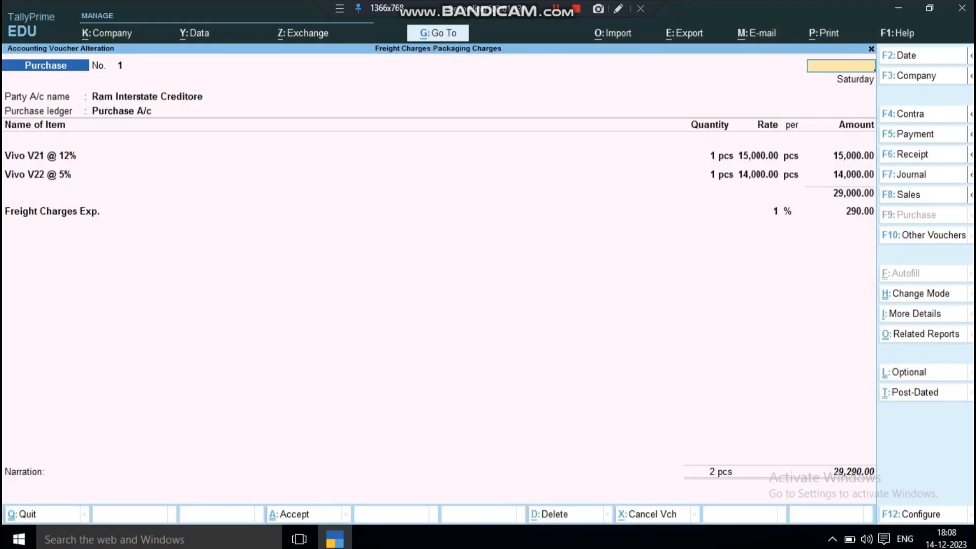
key(Escape)
key(Escape)
key(Return)
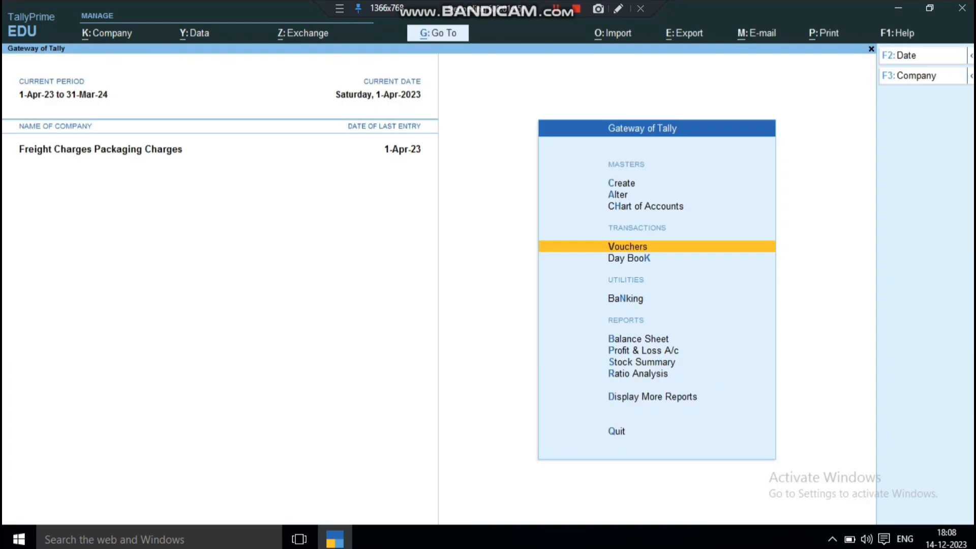
key(Return)
key(Down)
key(Down)
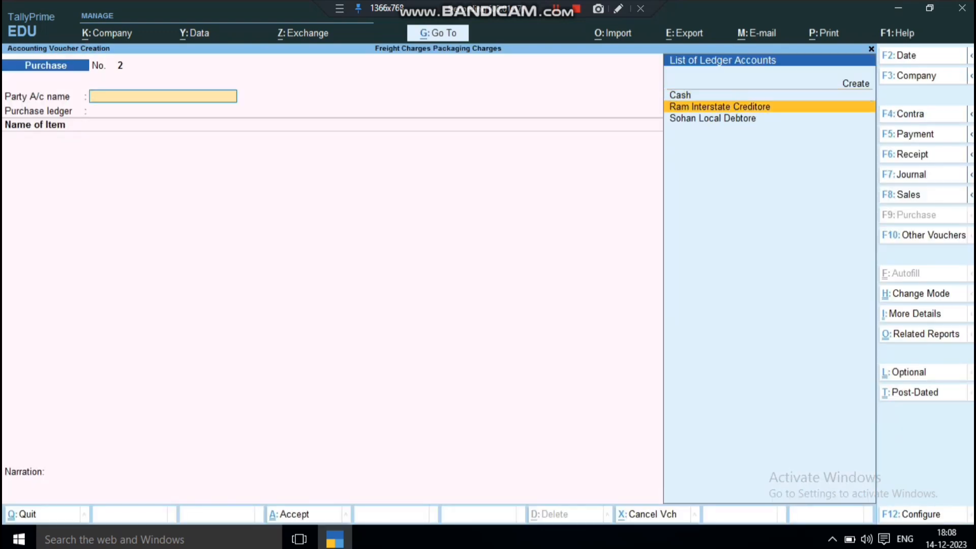
key(Up)
key(Return)
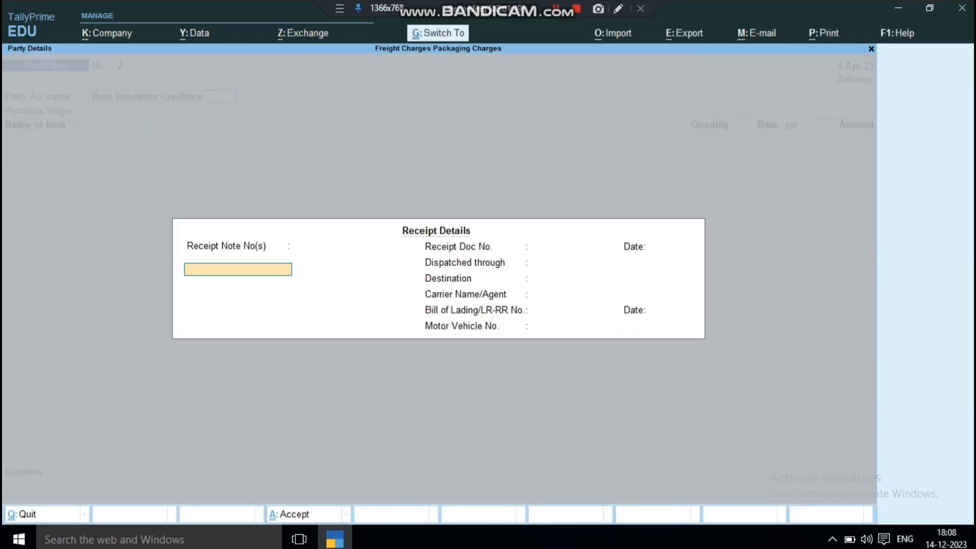
Accept the receipt and party details without entries and set Purchase A/c as the purchase ledger
key(ctrl+a)
key(Return)
key(Return)
key(Return)
key(Return)
key(Return)
key(Return)
key(Return)
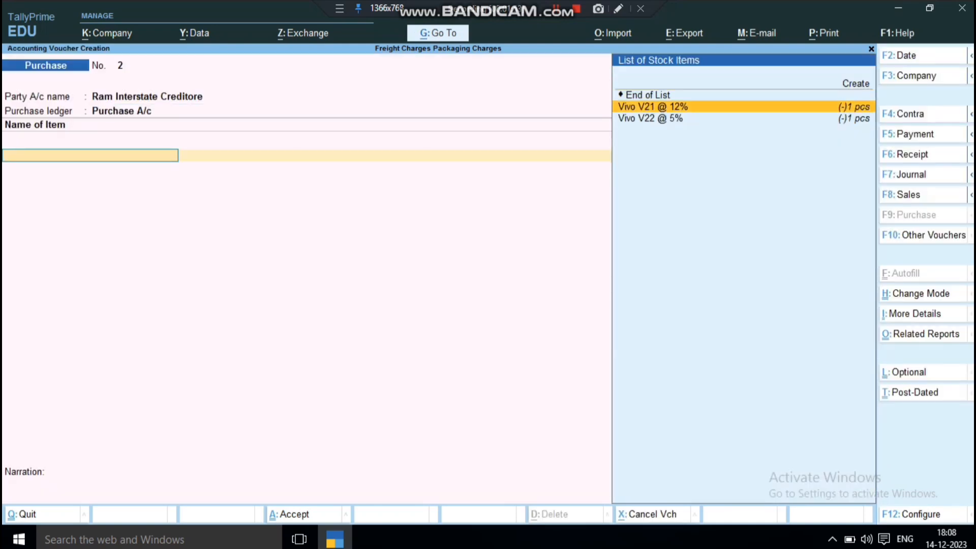
Add 1 pcs of Vivo V21 @ 12% to the purchase voucher, keeping the filled-in rate
key(Return)
text(1 pcs)
key(Return)
key(Return)
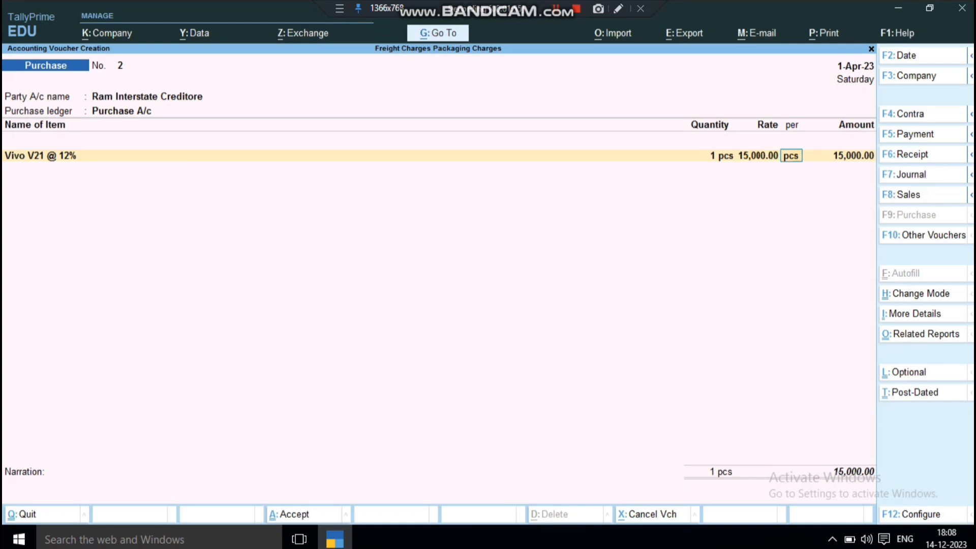
Add 1 pcs of Vivo V22 @ 5% to the purchase voucher at the filled-in rate and end the item list
key(Return)
key(Return)
key(Down)
key(Down)
key(Down)
key(Return)
text(1)
key(Return)
key(Return)
key(Return)
key(Return)
key(Return)
Choose the Freight Charges Exp. @ 12 ledger for the voucher's charge line and open it for alteration
key(Down)
key(Down)
key(Down)
key(Down)
key(Down)
key(Down)
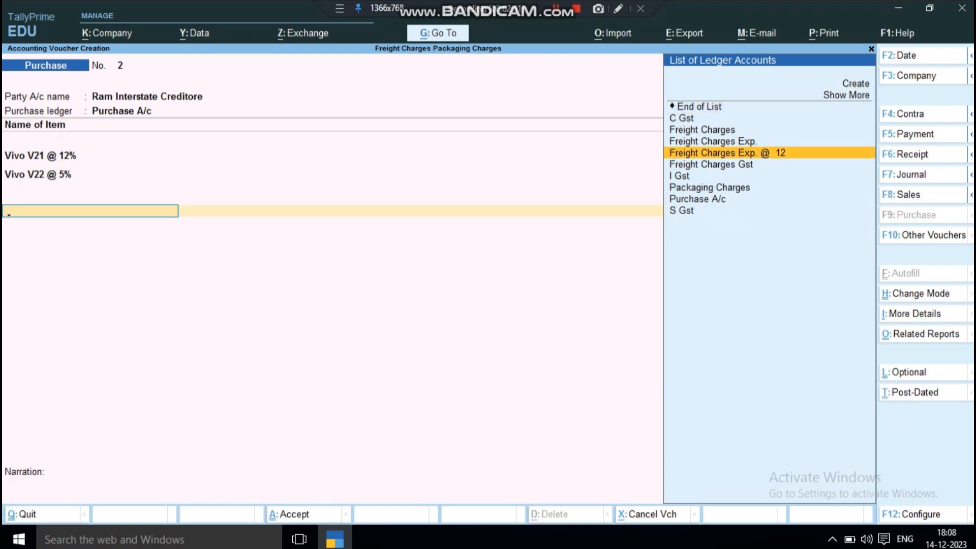
key(Return)
key(BackSpace)
key(ctrl+Return)
key(Return)
key(Return)
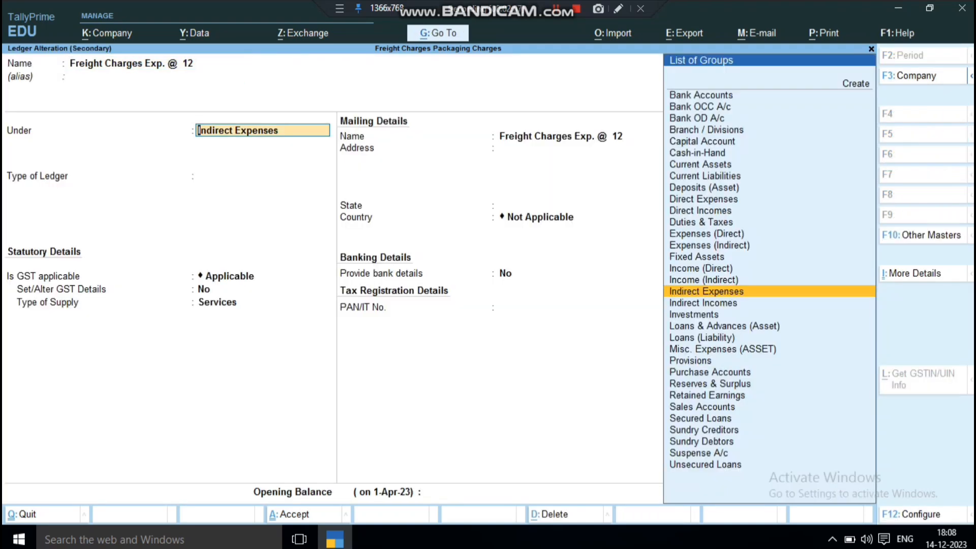
Keep the freight ledger under Indirect Expenses with GST applicable, and set Set/Alter GST Details to Yes
key(Return)
key(Return)
key(Return)
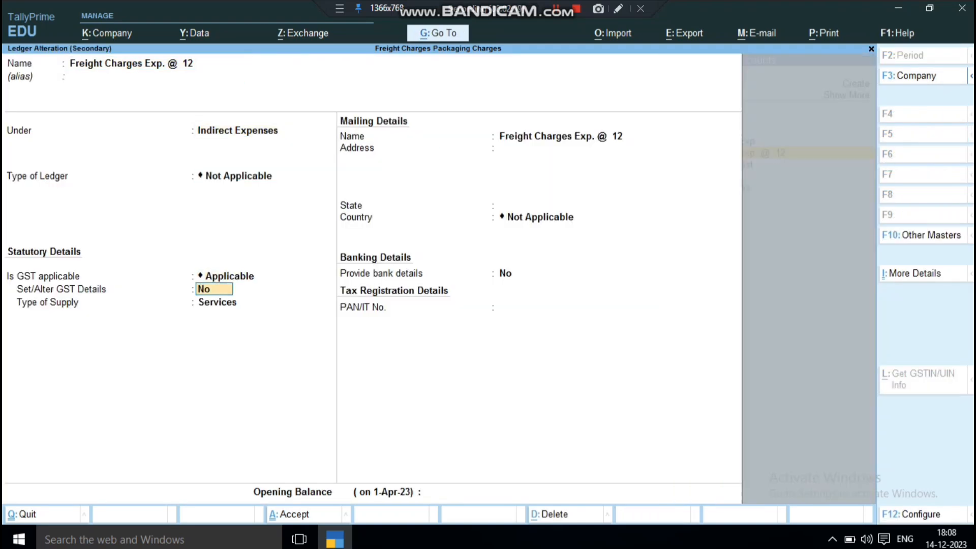
key(y)
key(Return)
key(Return)
key(Return)
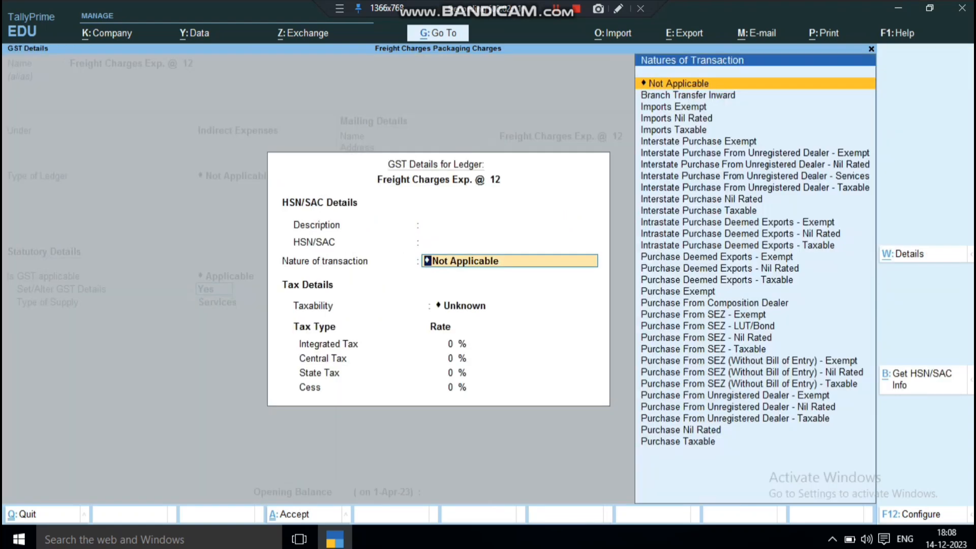
Choose a purchase nature of transaction and set 12% integrated tax in the freight ledger's GST details, and accept the ledger
text(P)
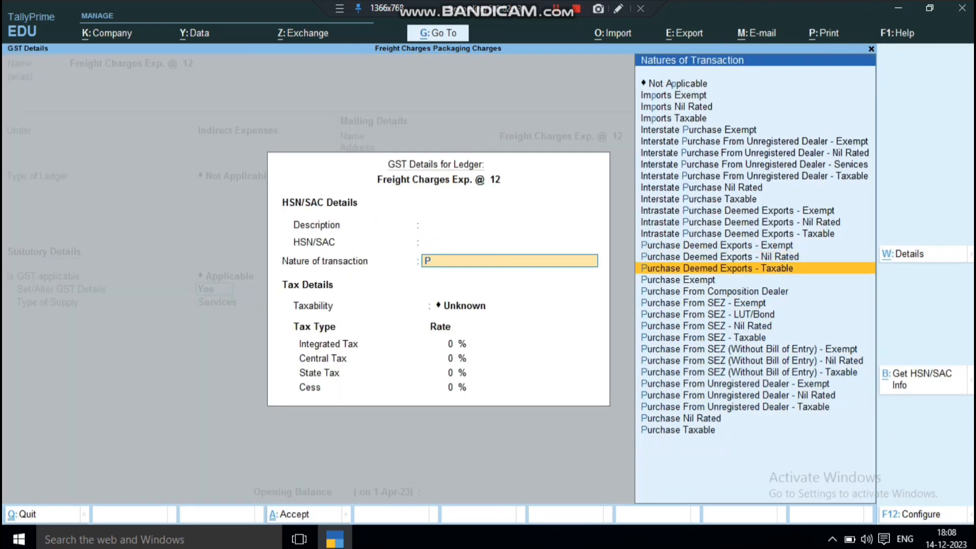
key(Down)
key(Down)
key(Down)
key(Down)
key(Down)
key(Down)
key(Down)
key(Down)
key(Down)
key(Down)
key(Down)
key(Return)
text(12)
key(Return)
key(Return)
key(Return)
key(Return)
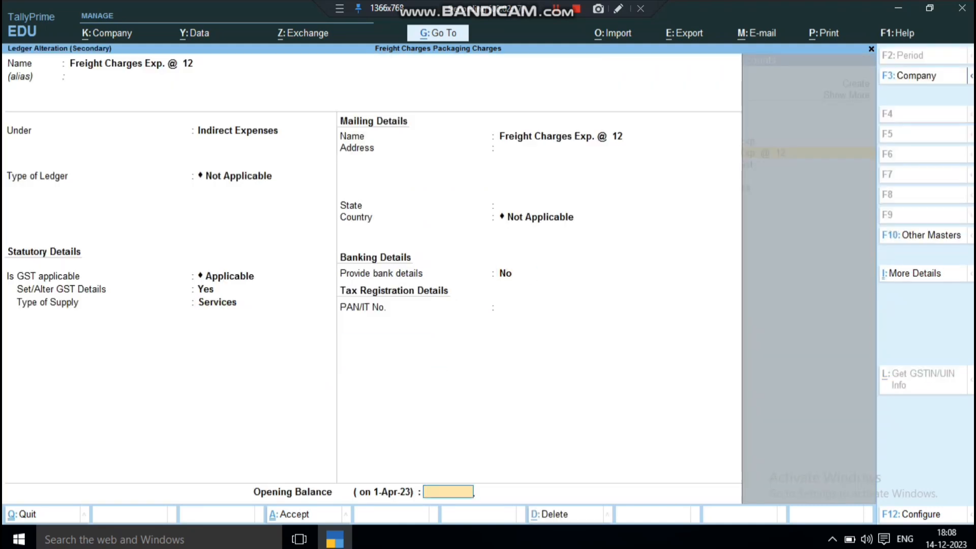
key(Return)
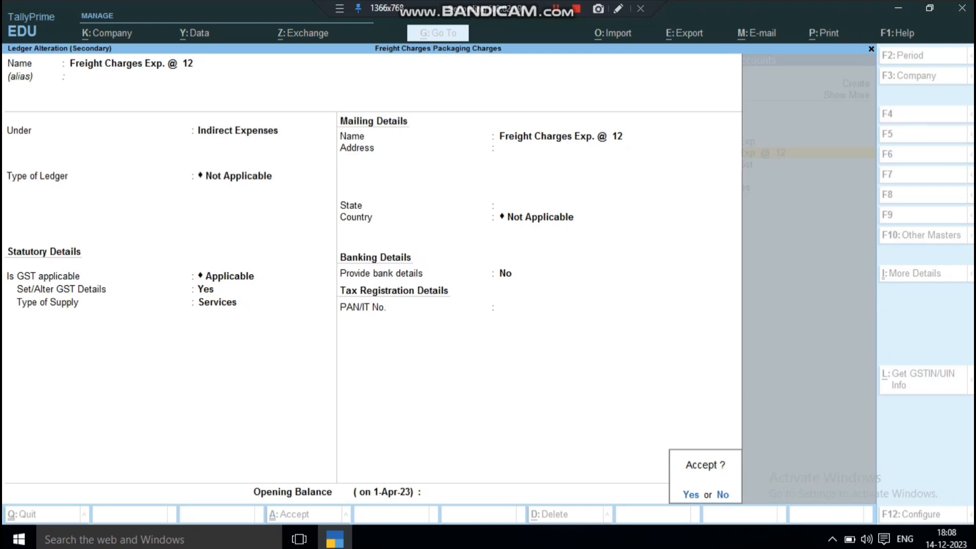
key(Return)
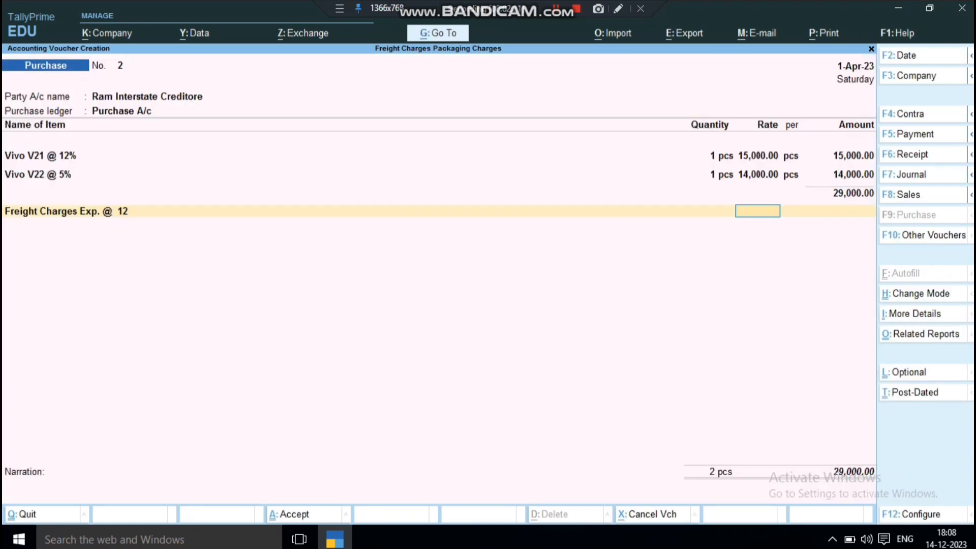
Set the Freight Charges Exp. @ 12 amount to 200 in the purchase voucher
key(Return)
text(200)
key(Return)
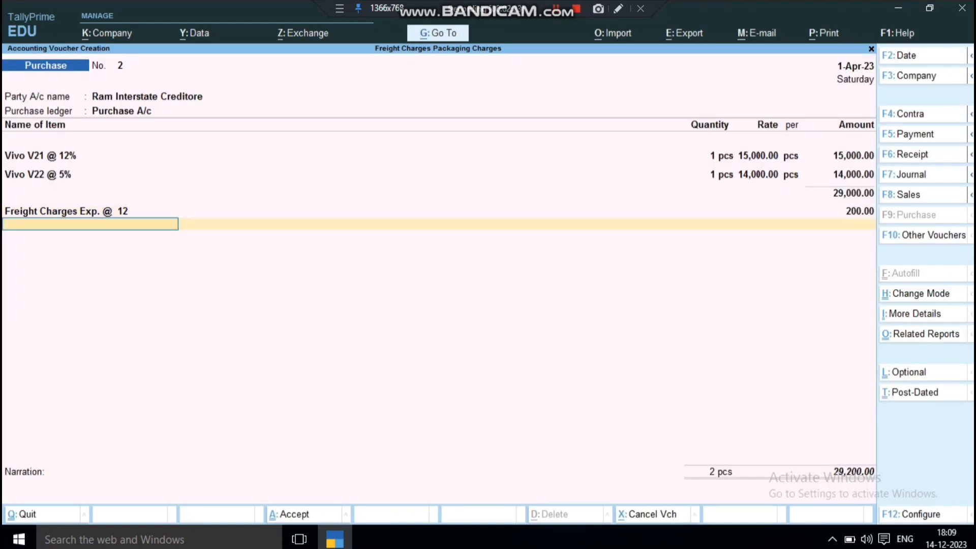
Add the I Gst ledger below the freight line with its calculated amount and save the purchase voucher
key(Down)
key(Down)
key(Down)
key(Down)
key(Down)
key(Down)
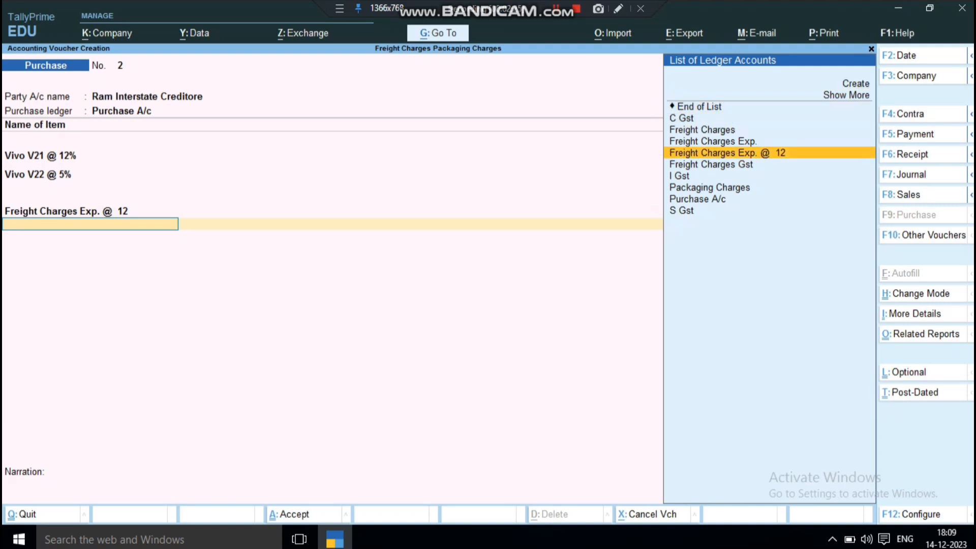
key(Return)
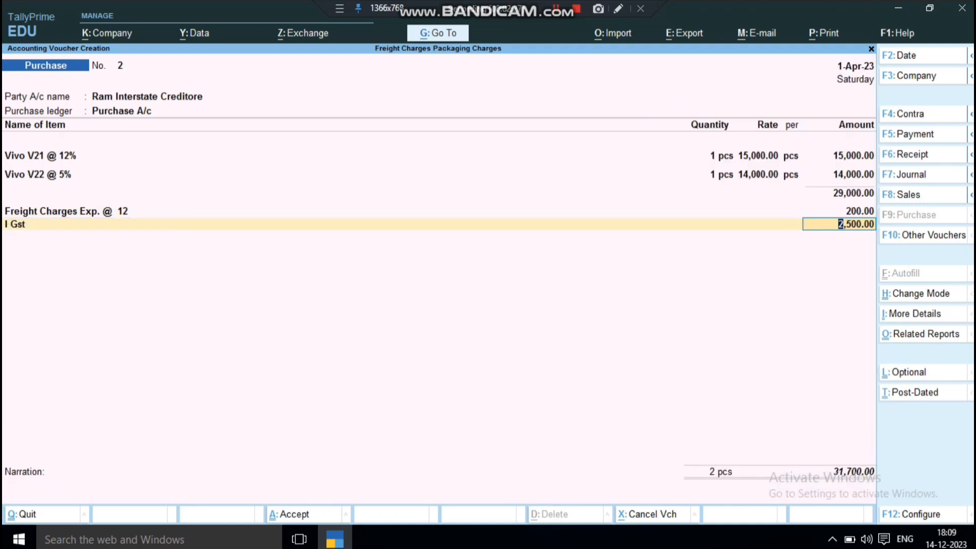
key(ctrl)
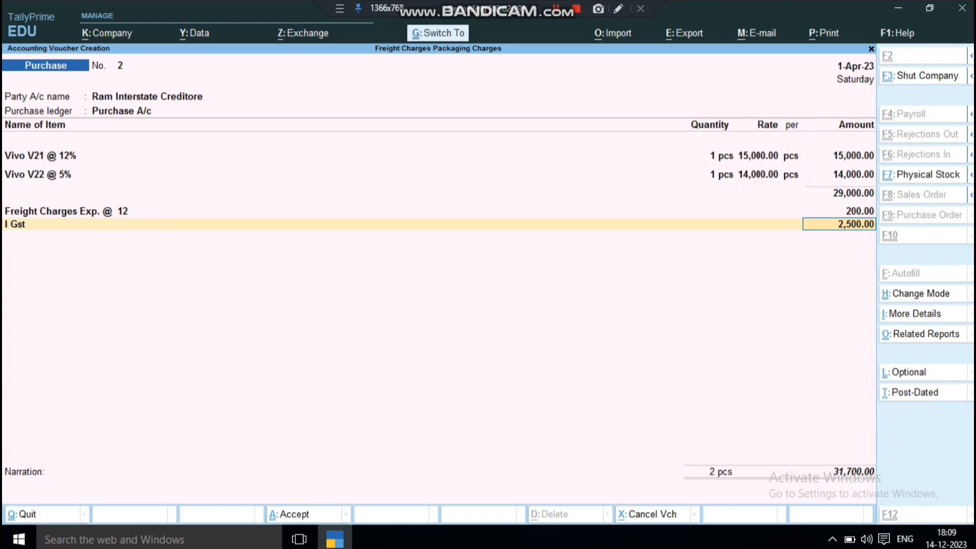
key(ctrl+a)
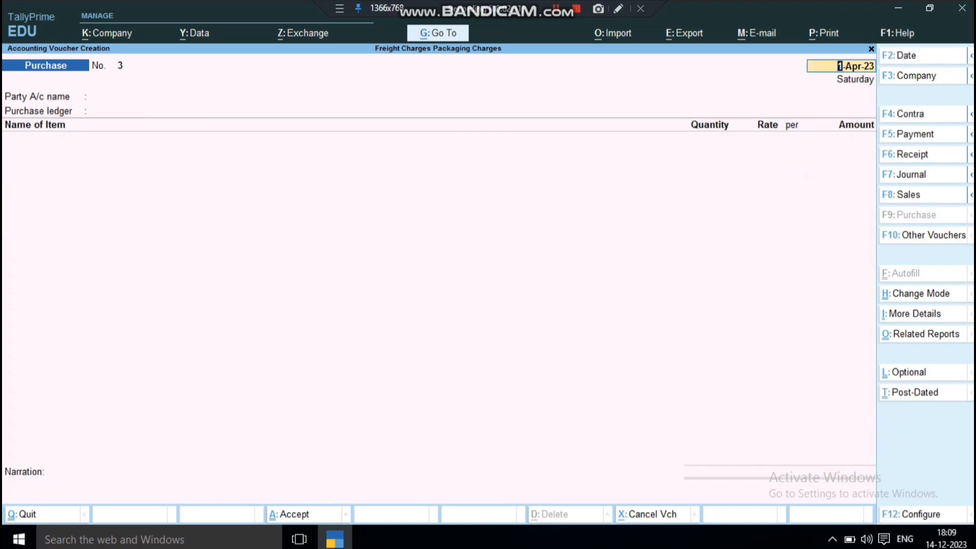
Preview the invoice of the second purchase voucher and examine its Freight Charges Exp. @ 12 and I Gst lines
key(Page_Up)
key(ctrl+p)
key(Return)
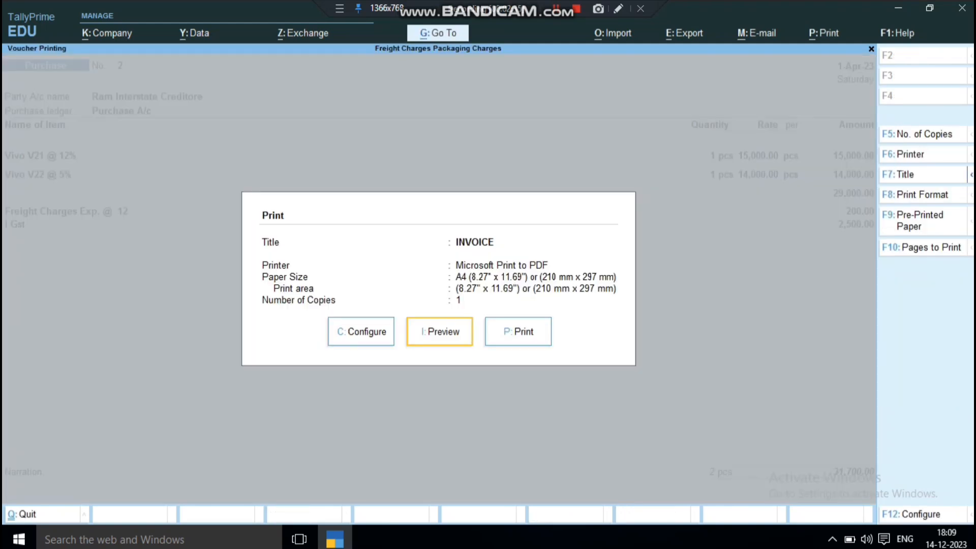
key(i)
key(alt+z)
key(Down)
key(Down)
key(Down)
key(Down)
key(Down)
key(Down)
key(Down)
key(Down)
key(Down)
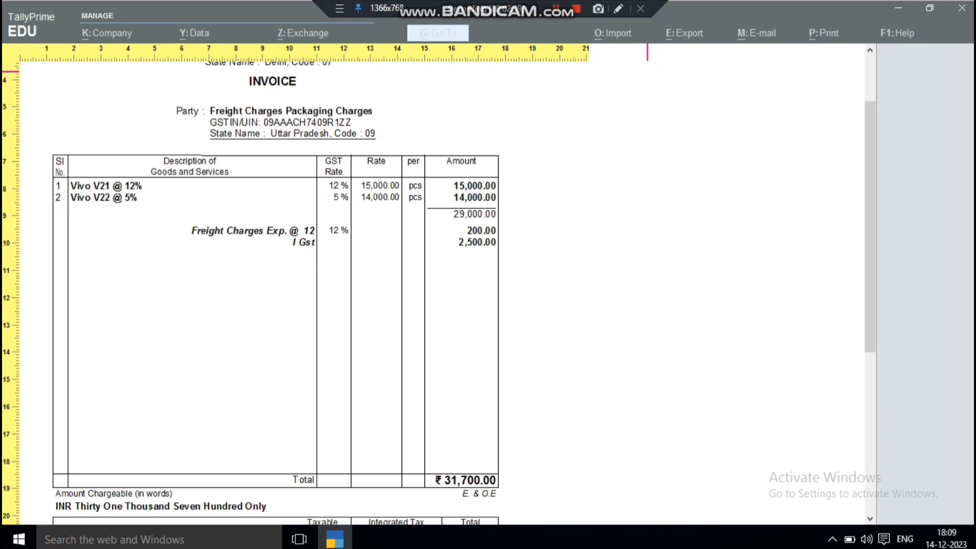